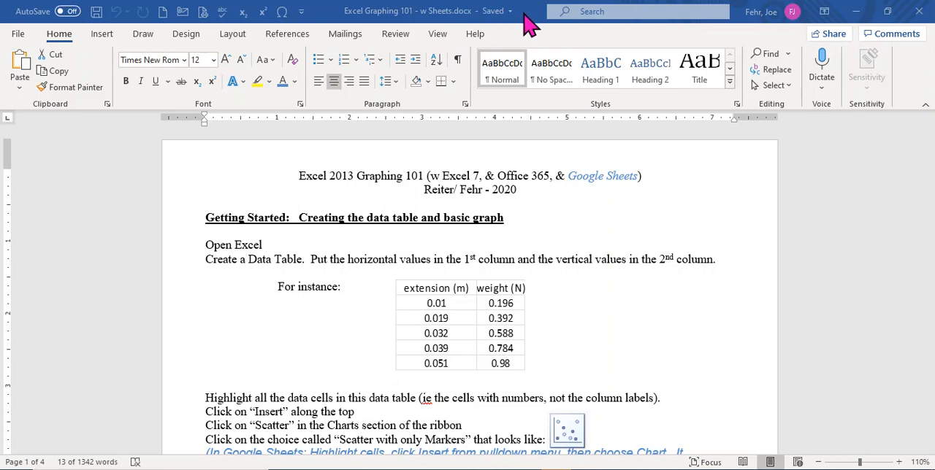
Step: Switch to the Google Sheets spreadsheet and insert a chart from the data table in A1:B6
left_click_drag(524, 13, 0, 3)
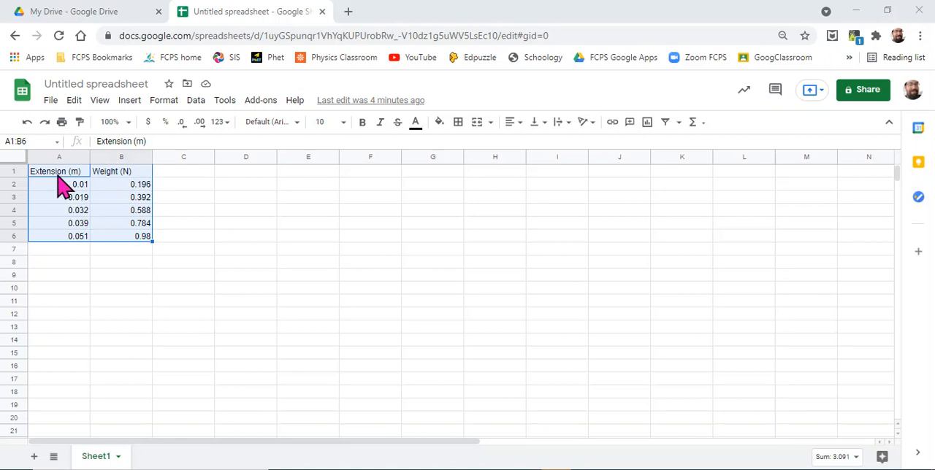
left_click(220, 210)
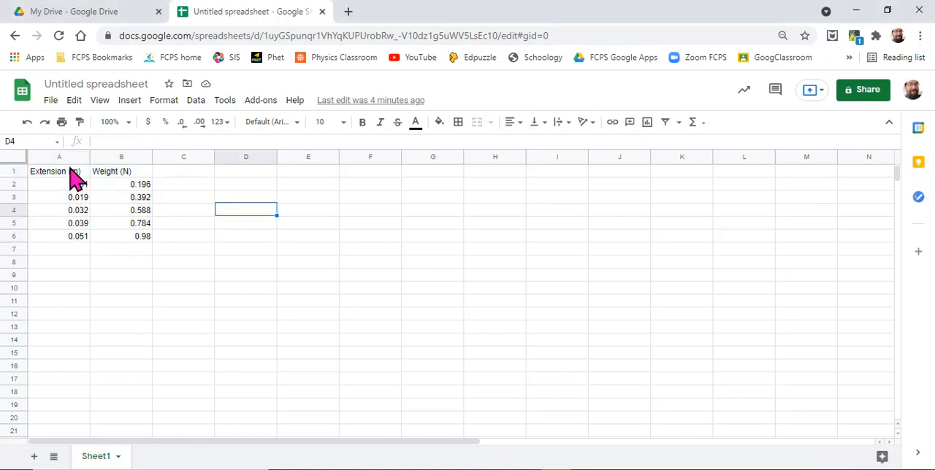
left_click_drag(69, 171, 120, 236)
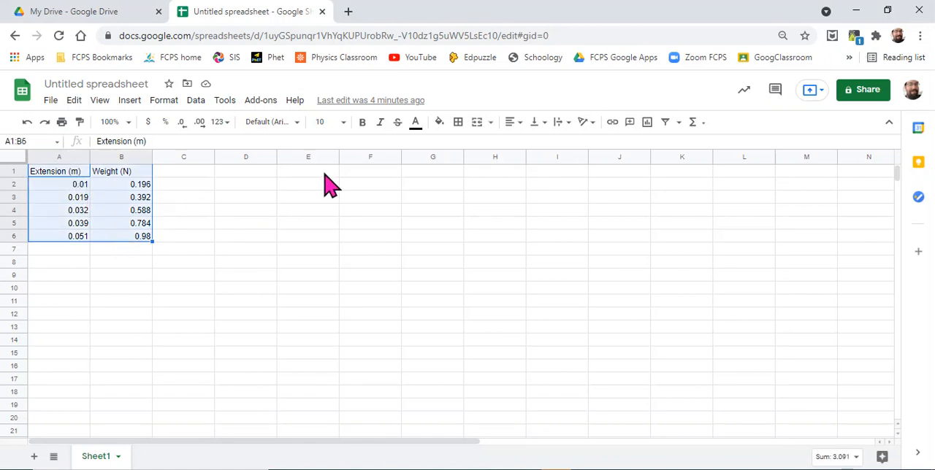
left_click(131, 106)
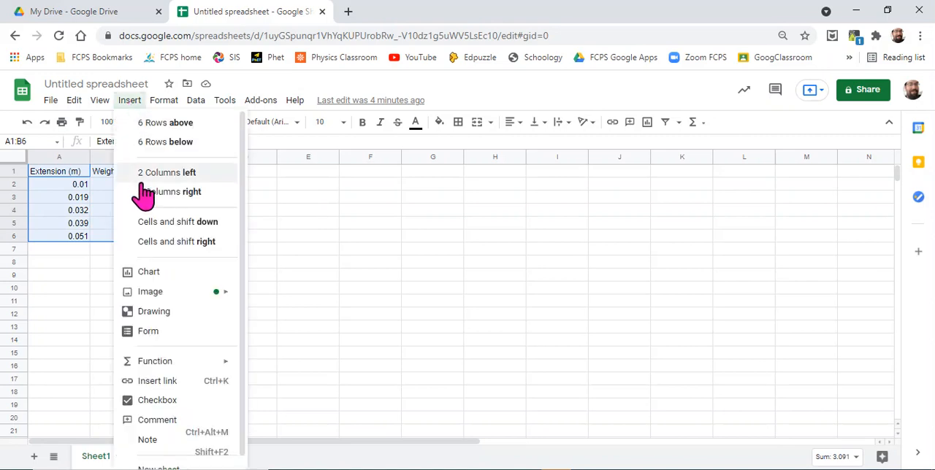
left_click(170, 274)
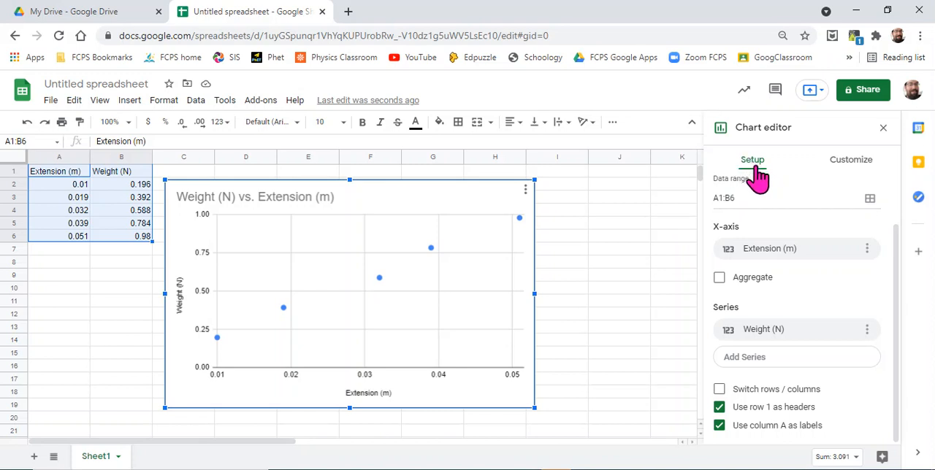
Step: Browse the available chart types for the chart, including the scatter options
scroll(804, 222, "up", 2)
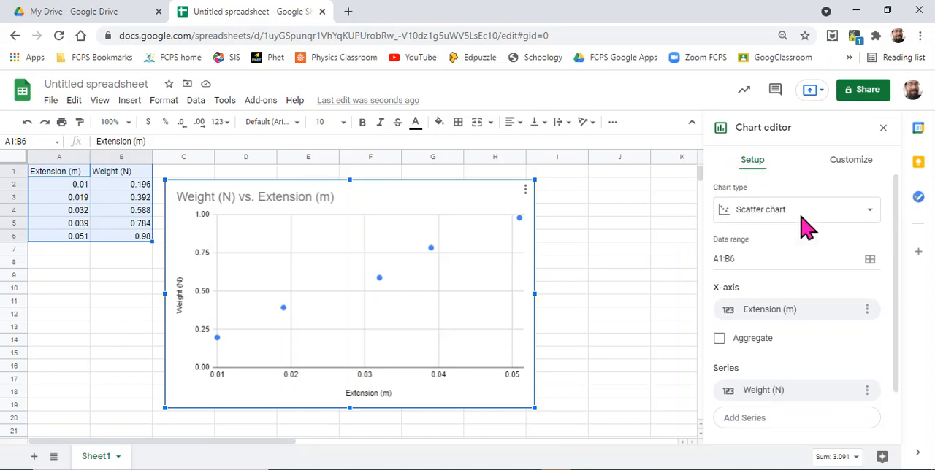
left_click(876, 219)
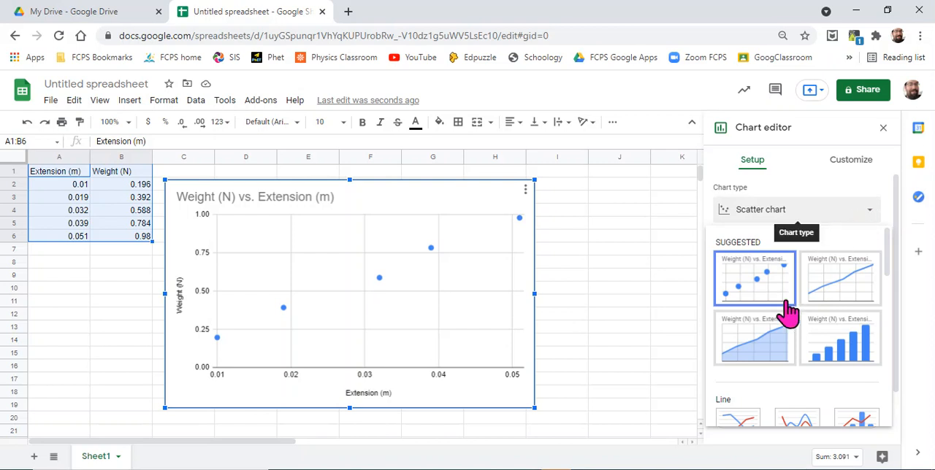
scroll(789, 314, "down", 5)
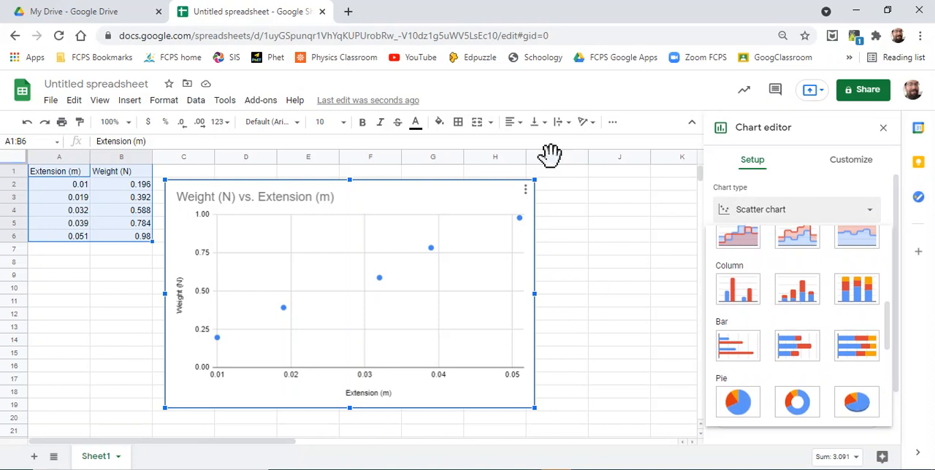
scroll(814, 314, "down", 2)
scroll(814, 315, "down", 1)
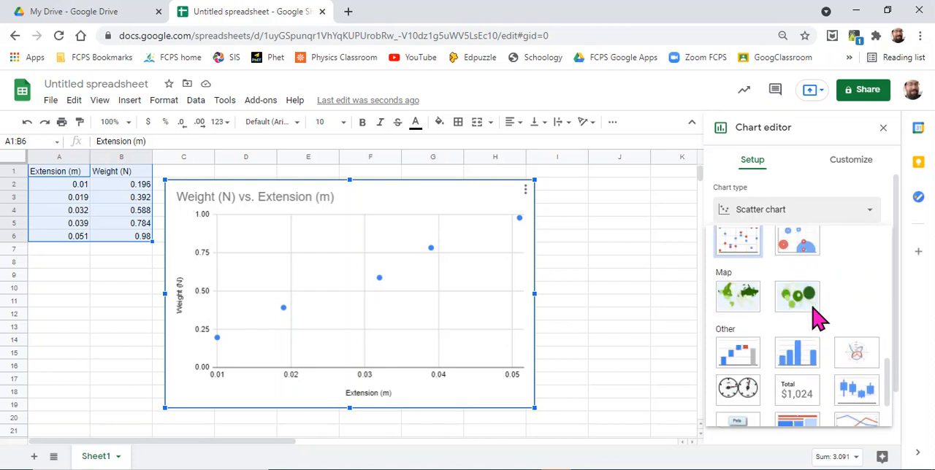
scroll(809, 310, "up", 1)
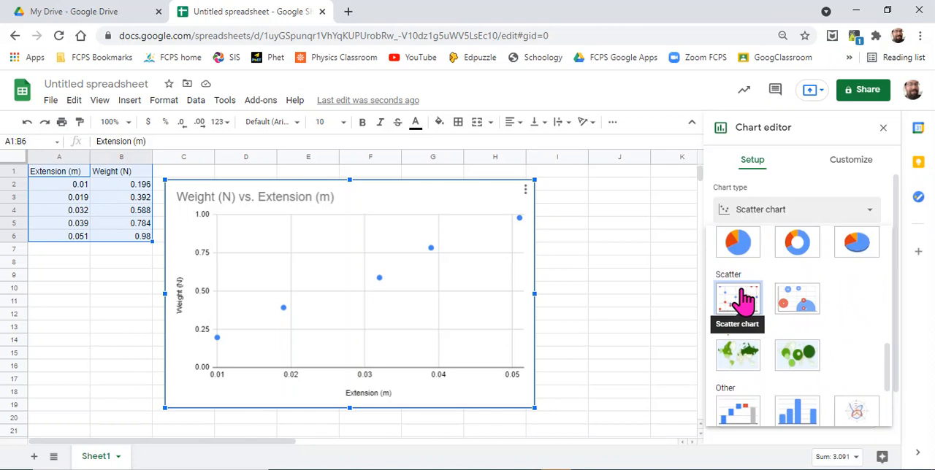
Step: Review the chart's title text in the chart and axis title settings
left_click(843, 166)
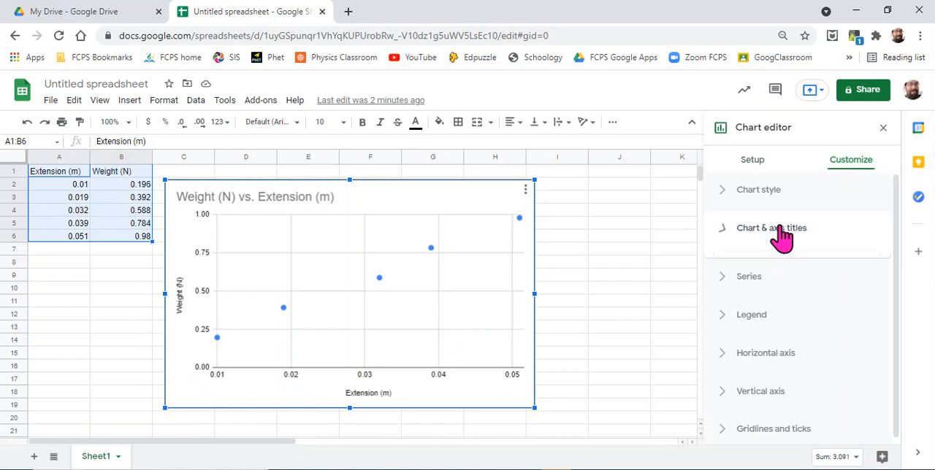
left_click(781, 234)
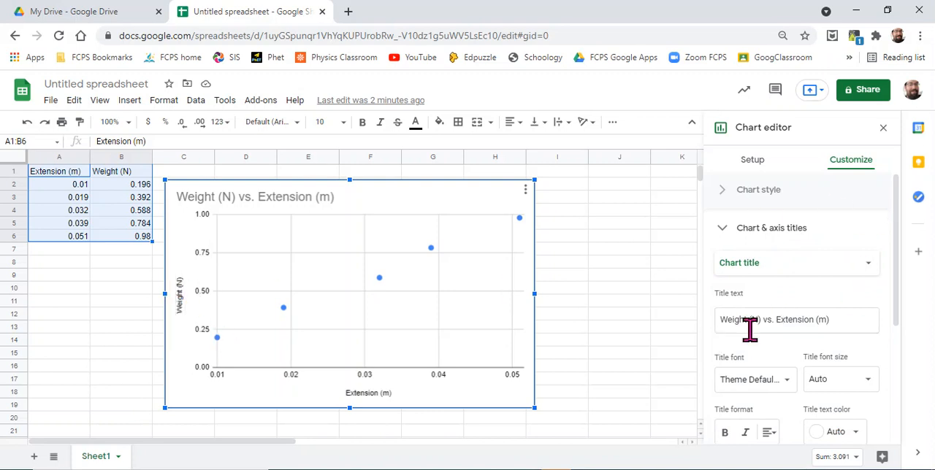
scroll(807, 312, "down", 2)
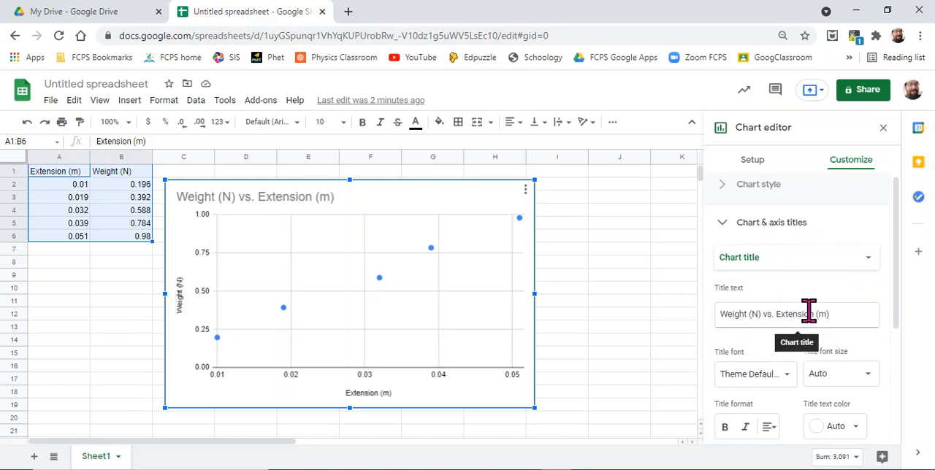
Step: Set the minimum of the chart's horizontal axis to 0
scroll(816, 321, "down", 2)
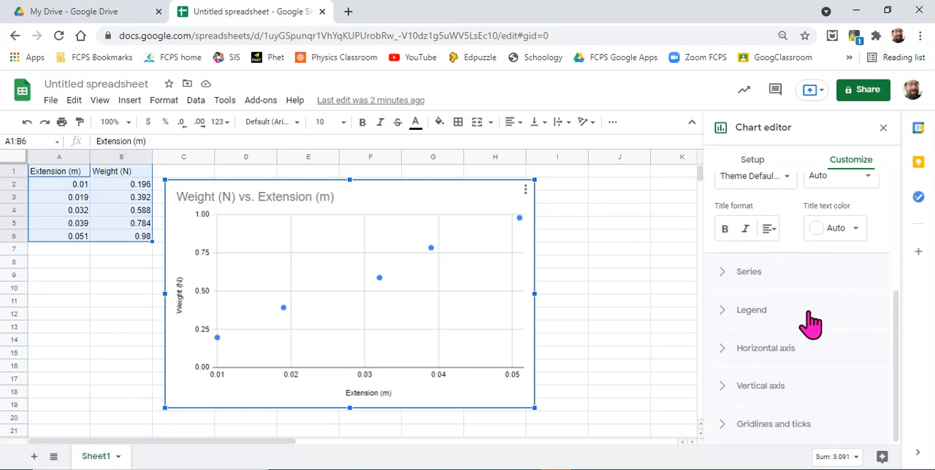
left_click(752, 350)
scroll(751, 345, "down", 4)
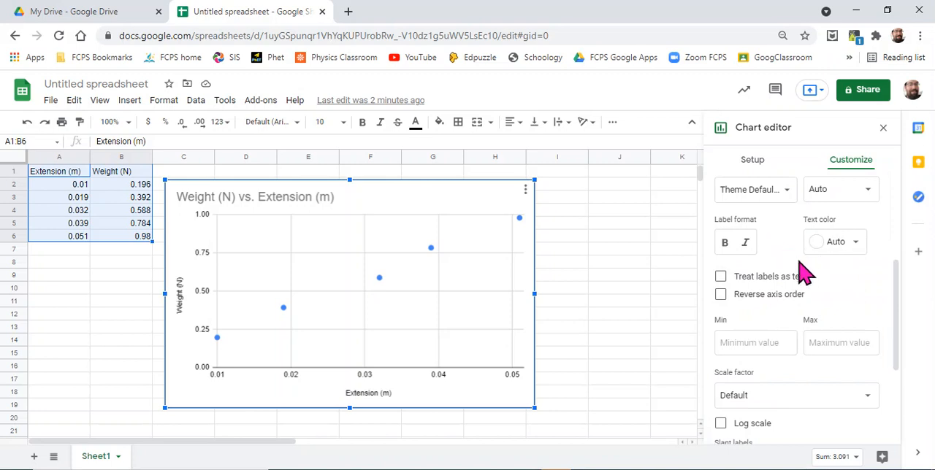
scroll(830, 287, "up", 3)
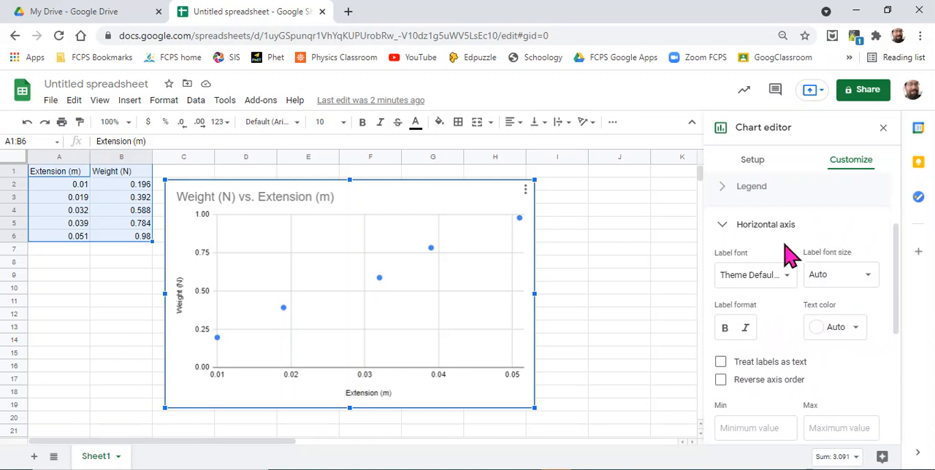
scroll(840, 387, "down", 3)
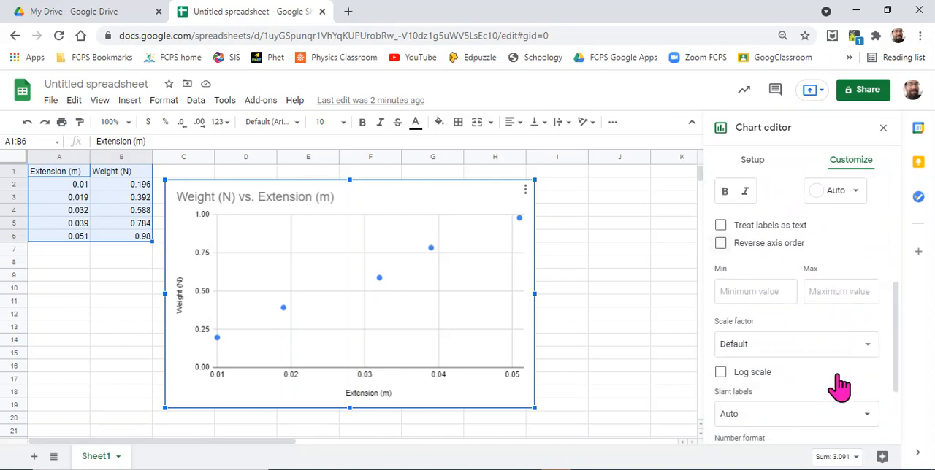
scroll(840, 387, "down", 2)
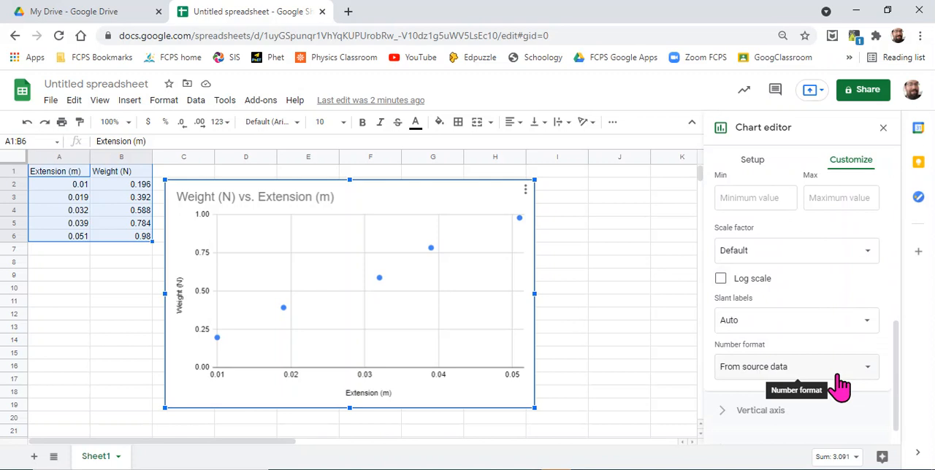
scroll(840, 387, "down", 1)
scroll(839, 387, "up", 2)
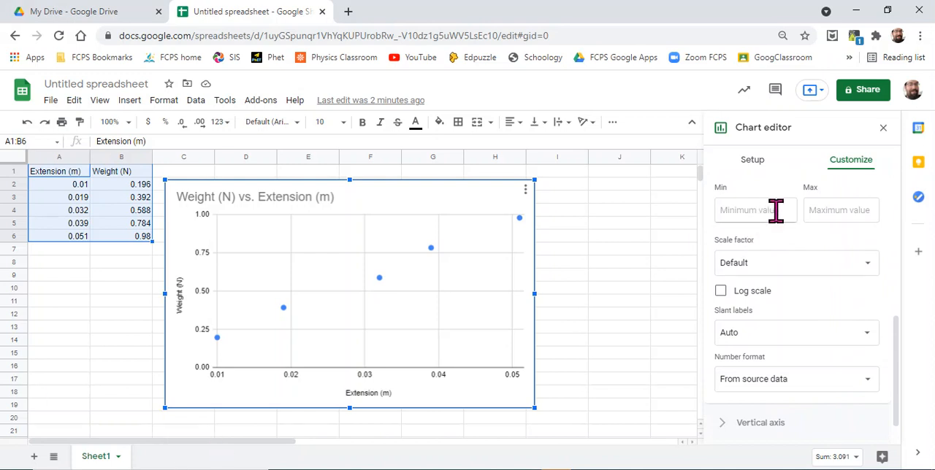
scroll(770, 211, "up", 1)
scroll(770, 210, "up", 3)
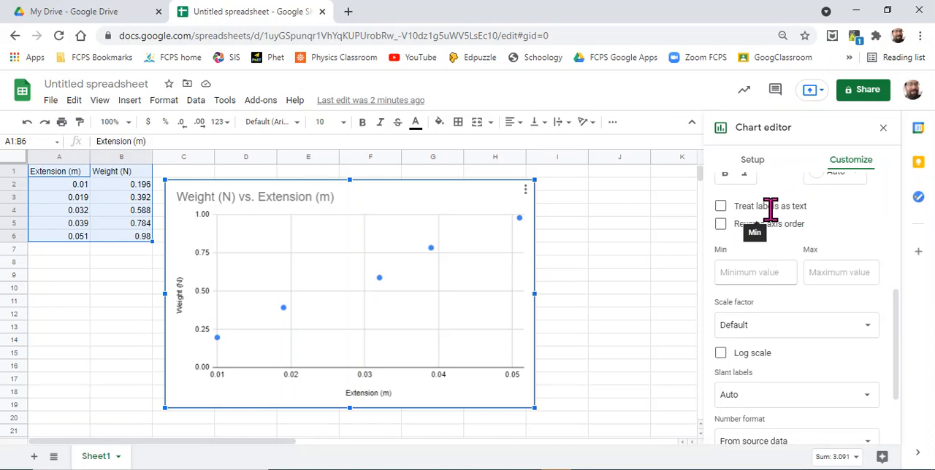
left_click(765, 274)
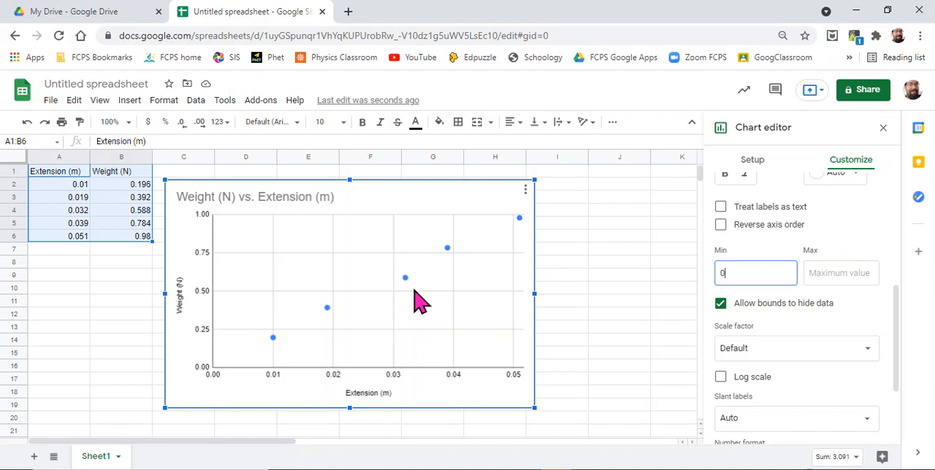
scroll(851, 248, "up", 3)
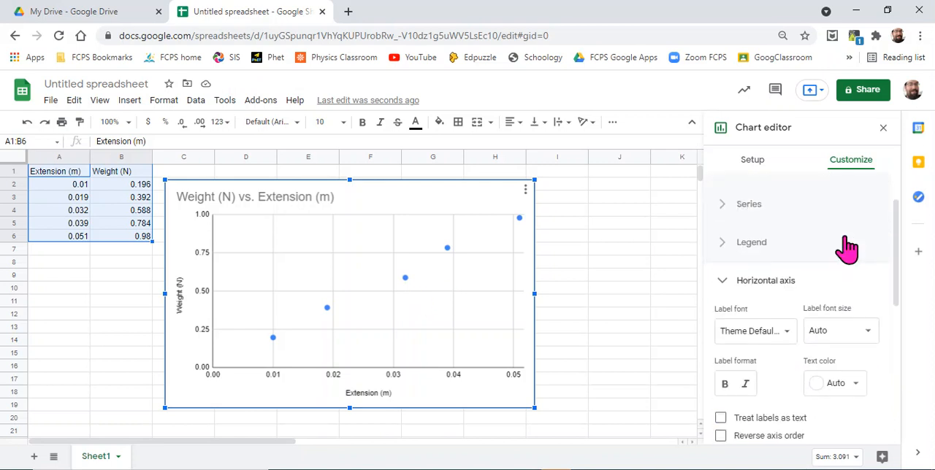
left_click(721, 285)
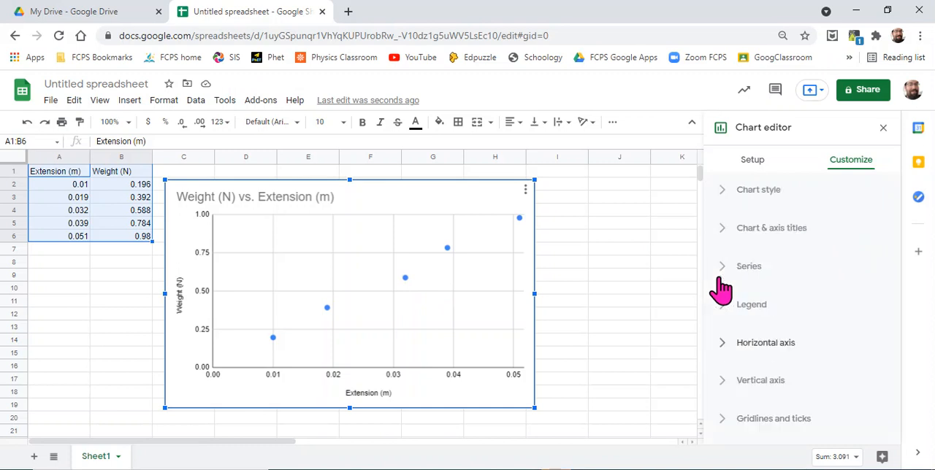
Step: Set the vertical axis minimum to 0 and turn on its axis line
left_click(719, 381)
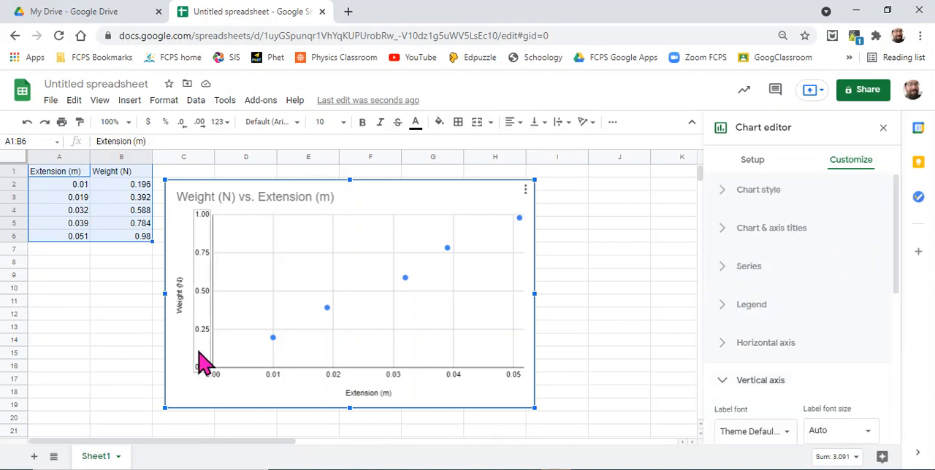
scroll(816, 318, "down", 3)
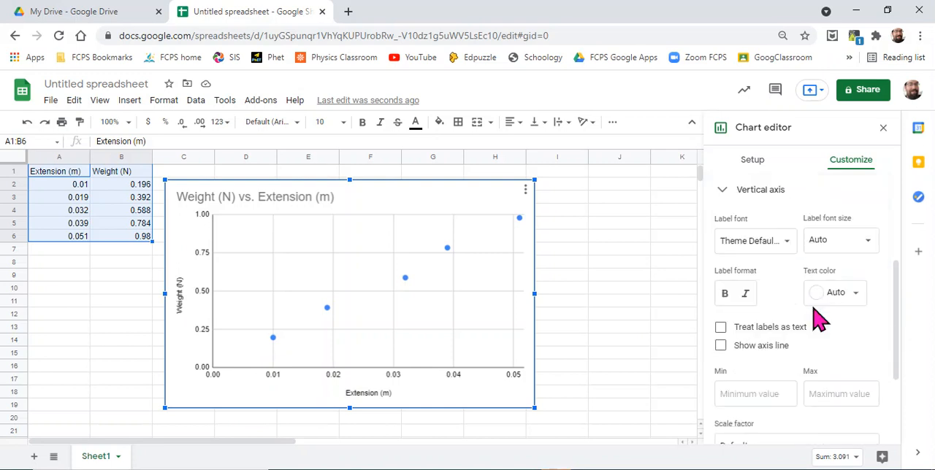
left_click(765, 394)
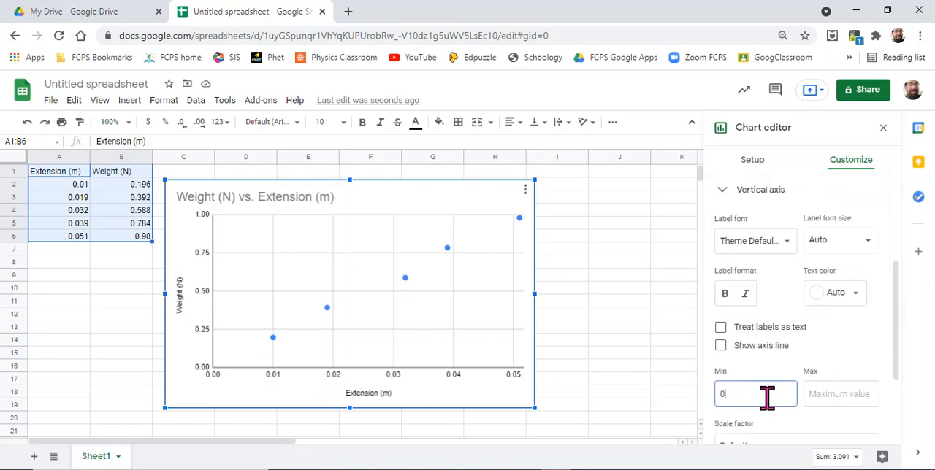
left_click(783, 347)
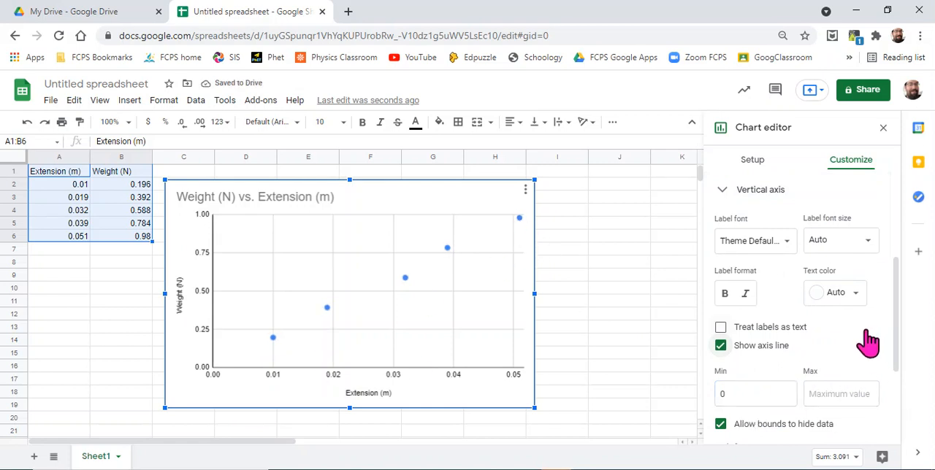
left_click(212, 371)
left_click(722, 194)
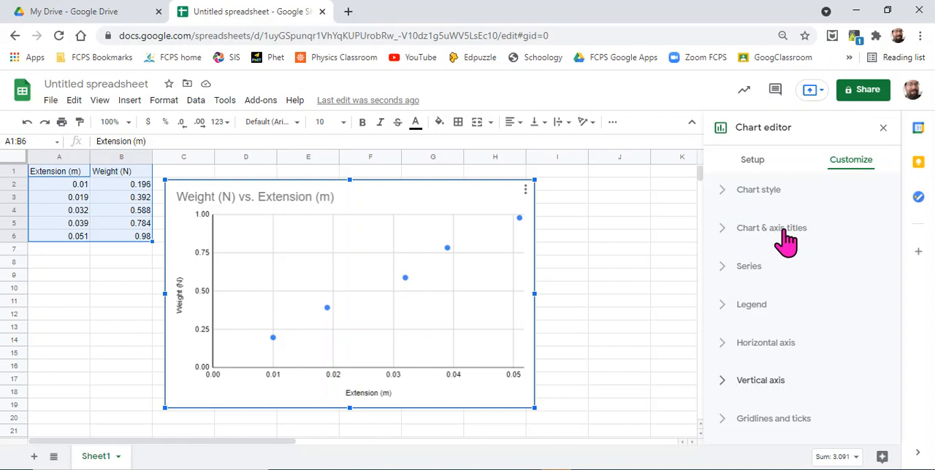
Step: Add a linear trendline to the Weight (N) series
left_click(752, 272)
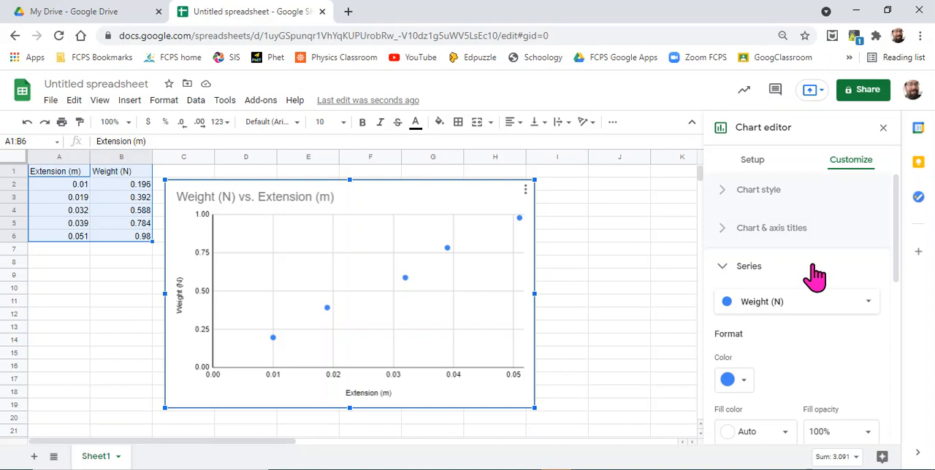
scroll(816, 275, "down", 4)
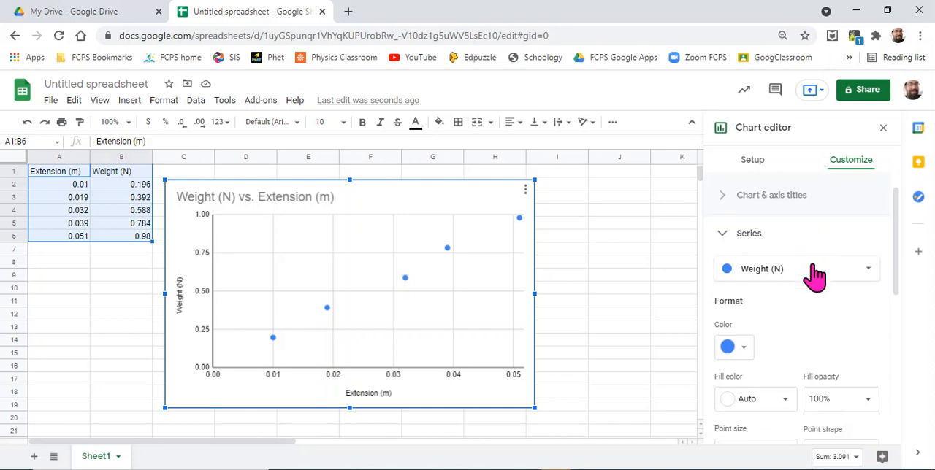
scroll(818, 276, "down", 5)
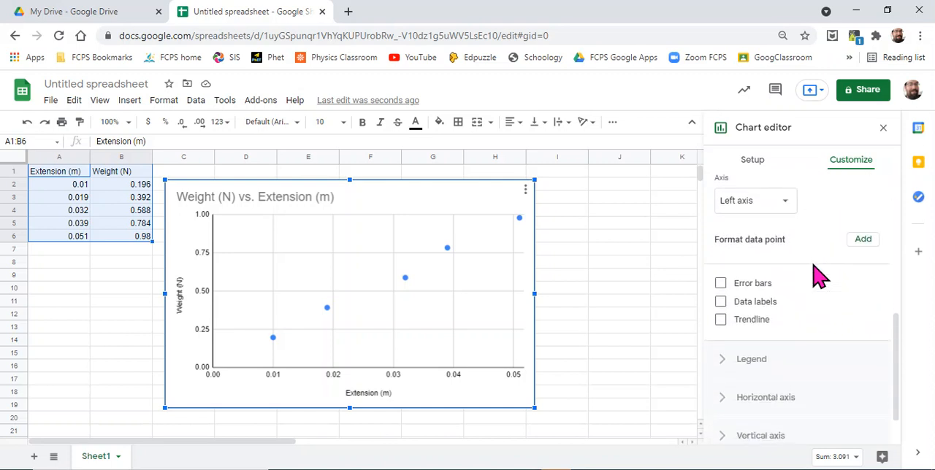
left_click(721, 319)
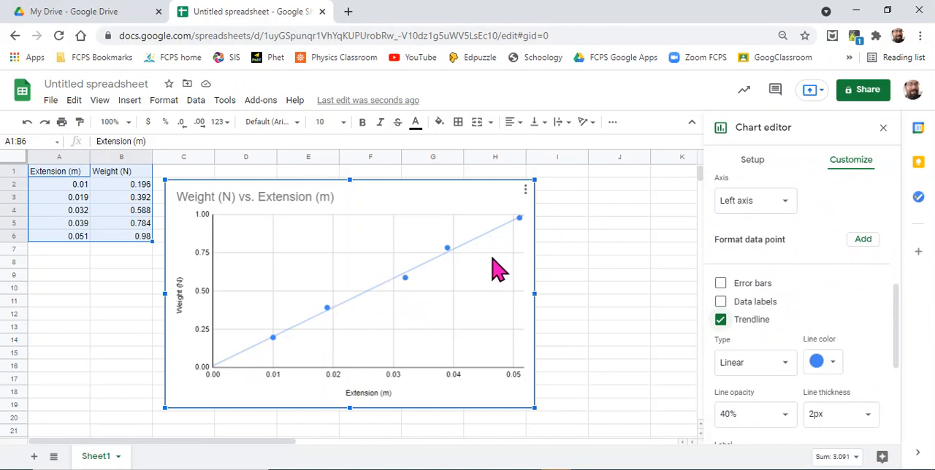
Step: Label the trendline with its equation and show the R² value
scroll(807, 259, "down", 3)
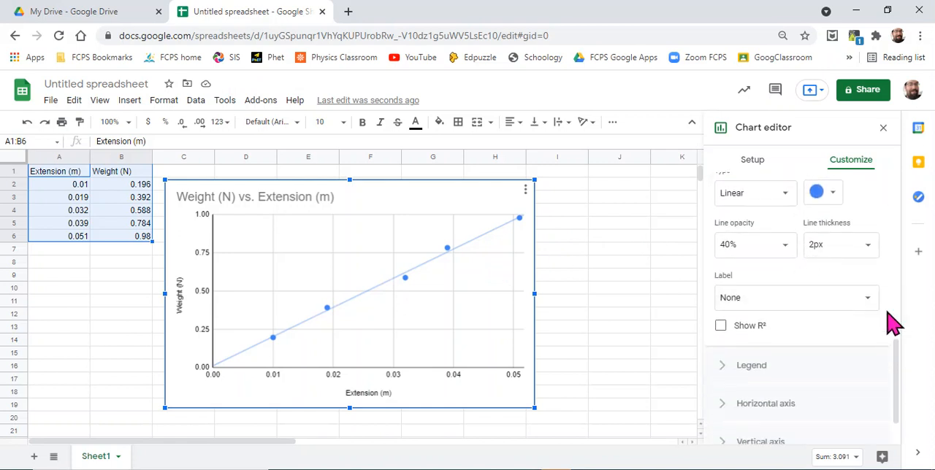
left_click(873, 305)
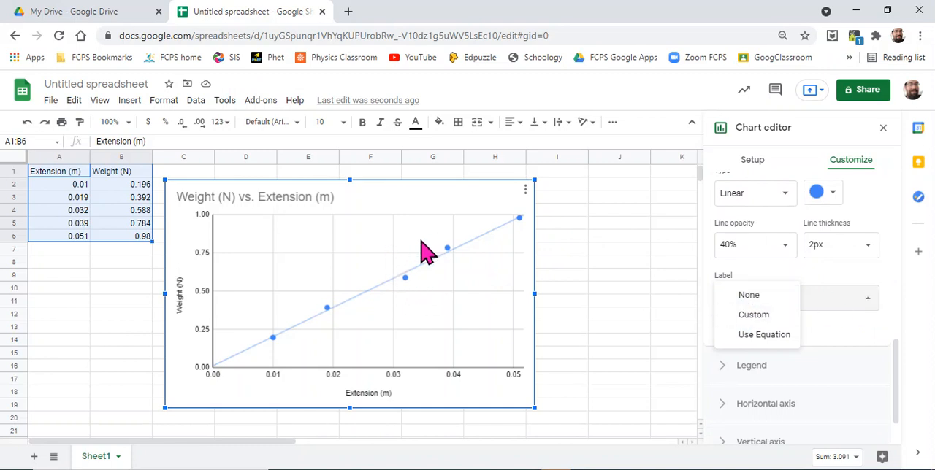
left_click(760, 337)
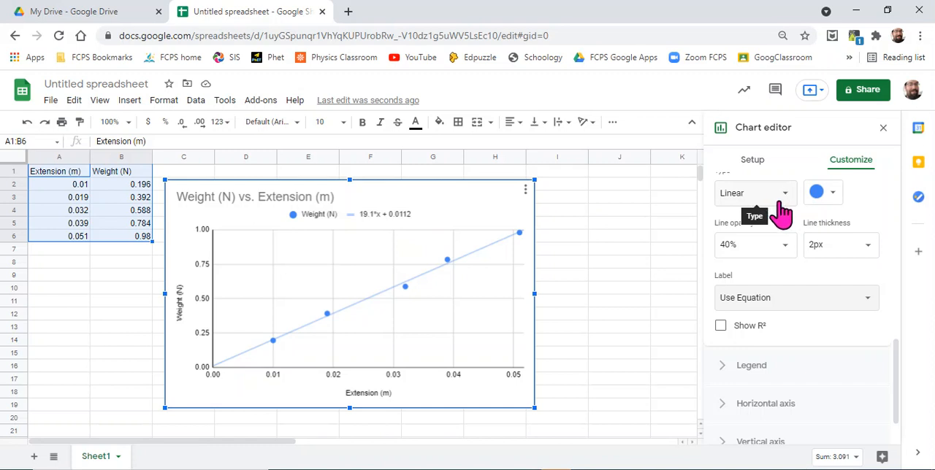
left_click(721, 327)
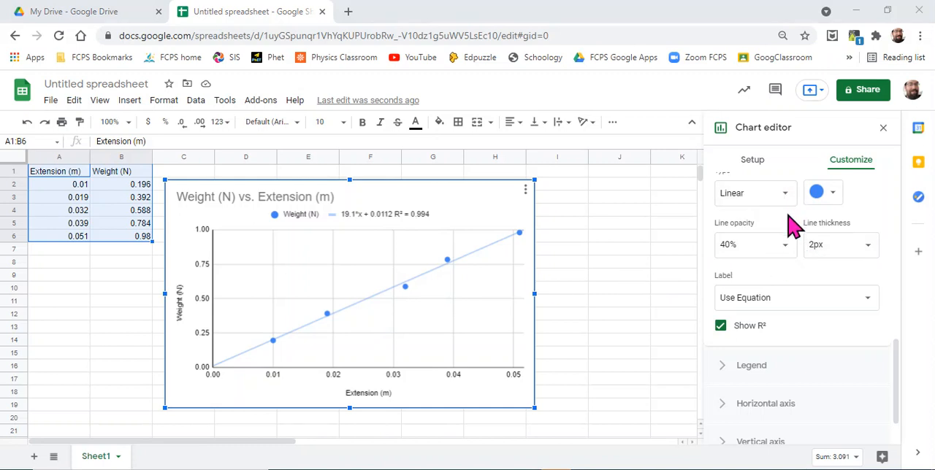
Step: Change the trendline type to Power Series
scroll(790, 222, "up", 2)
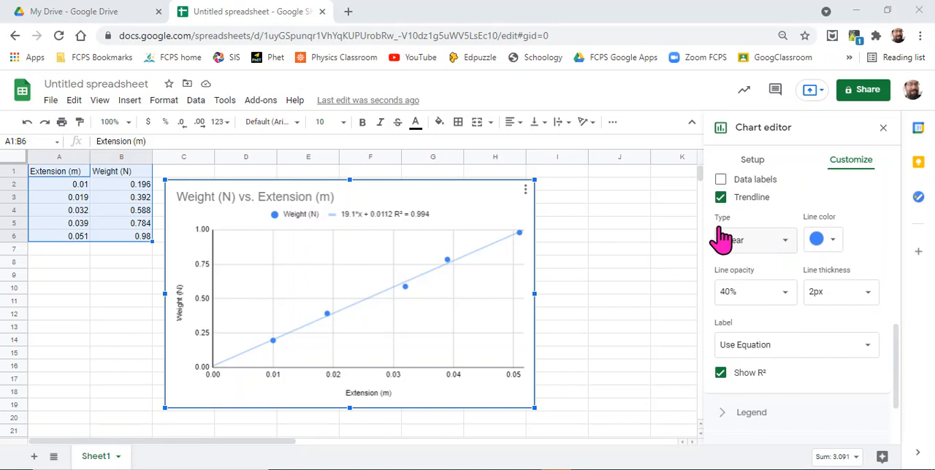
left_click(789, 250)
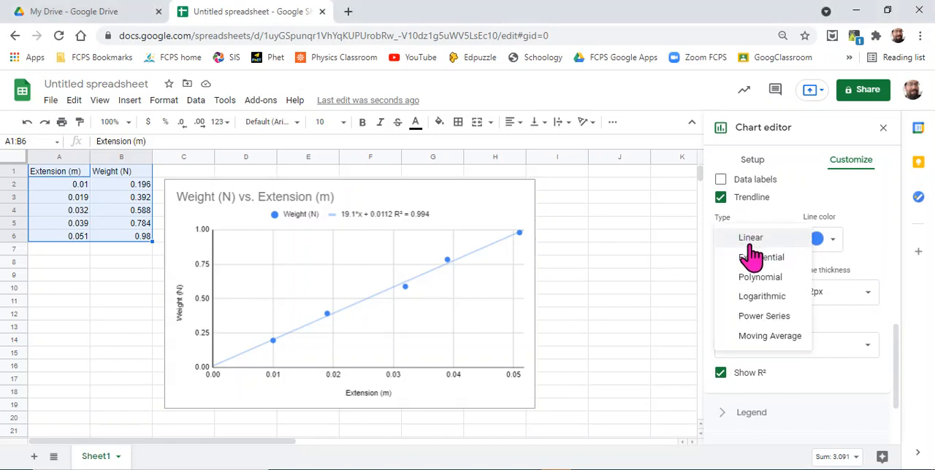
left_click(756, 321)
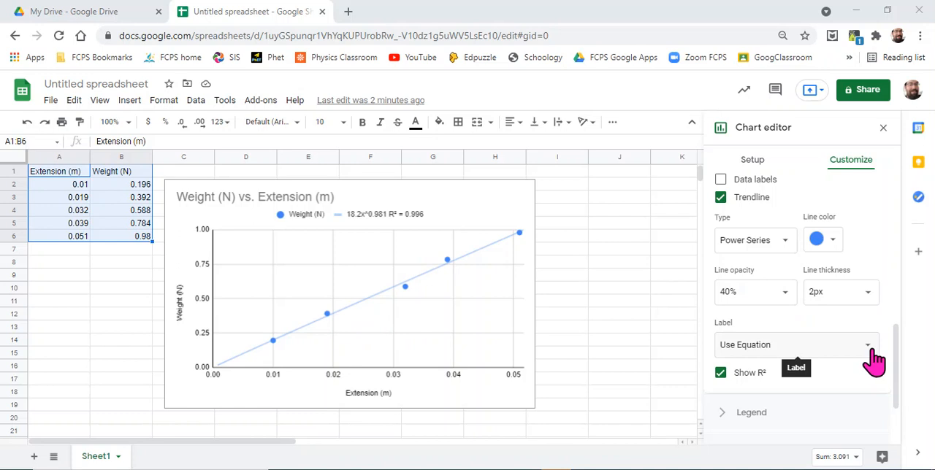
Step: Copy the trendline's equation text from the chart legend and return to the customization settings
left_click(377, 216)
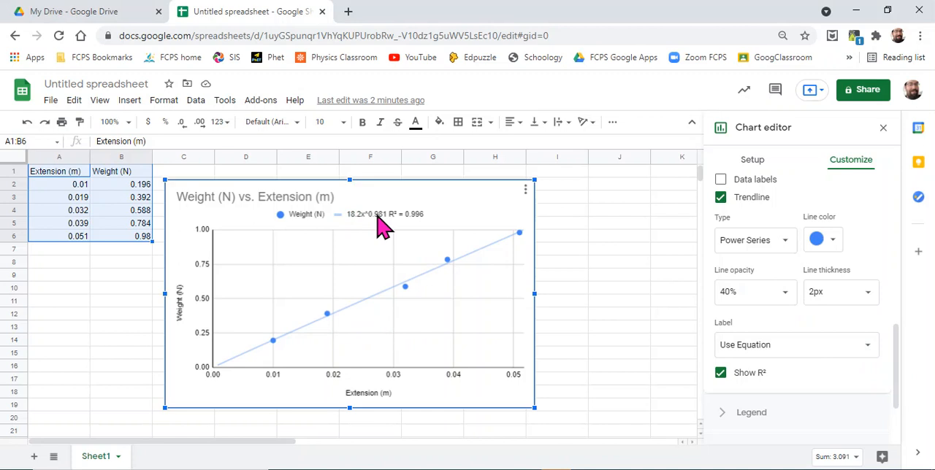
left_click(377, 217)
left_click(376, 216)
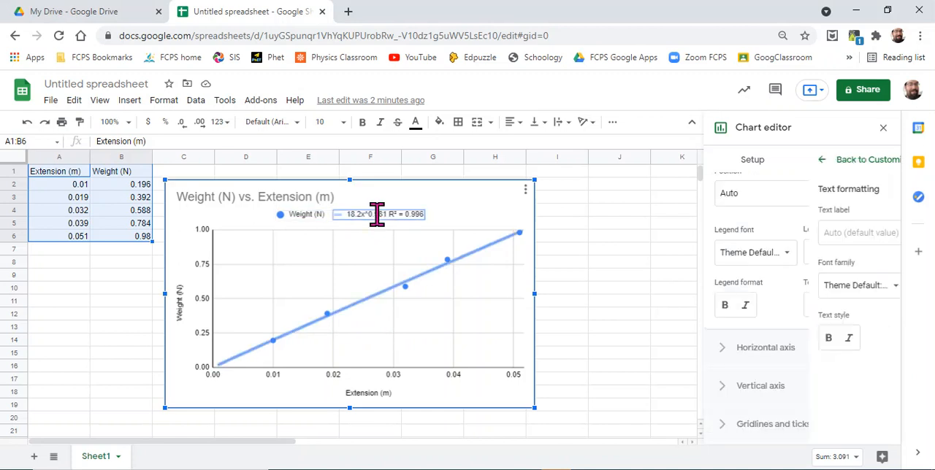
double_click(376, 214)
key("ctrl+c")
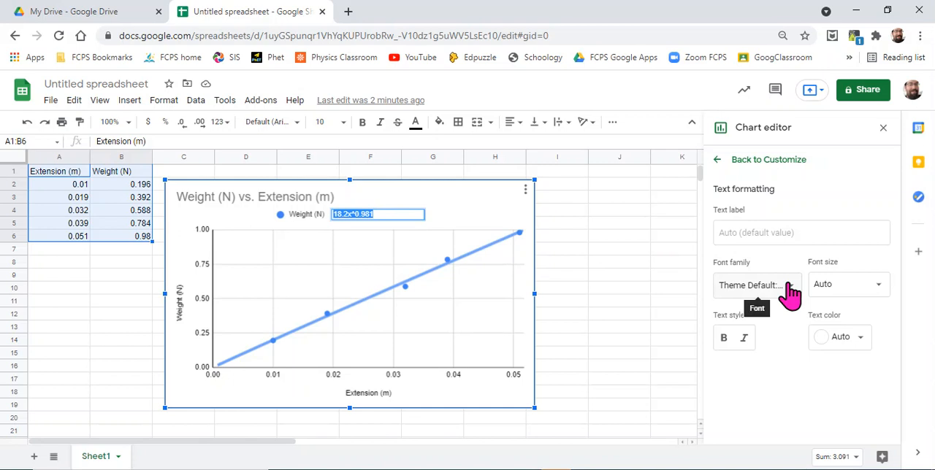
left_click(719, 168)
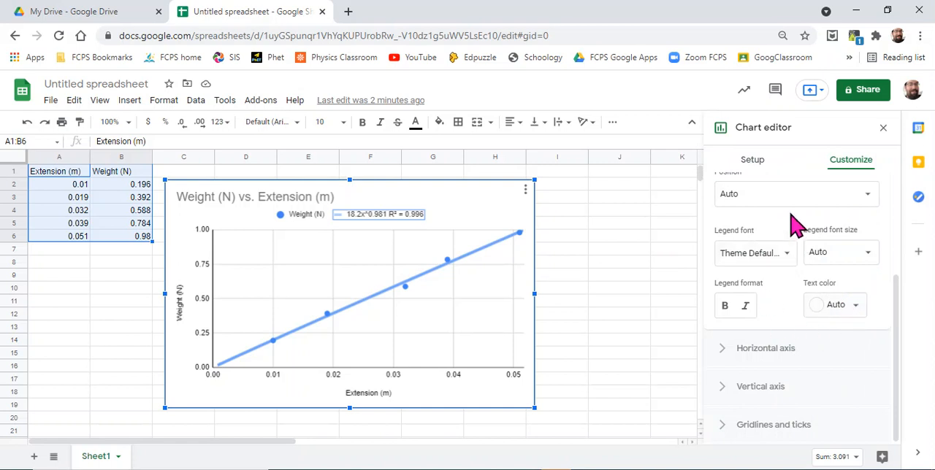
Step: Switch the Weight (N) trendline's label to Custom and replace the label text with the copied equation 18.2x^0.981
scroll(794, 223, "up", 3)
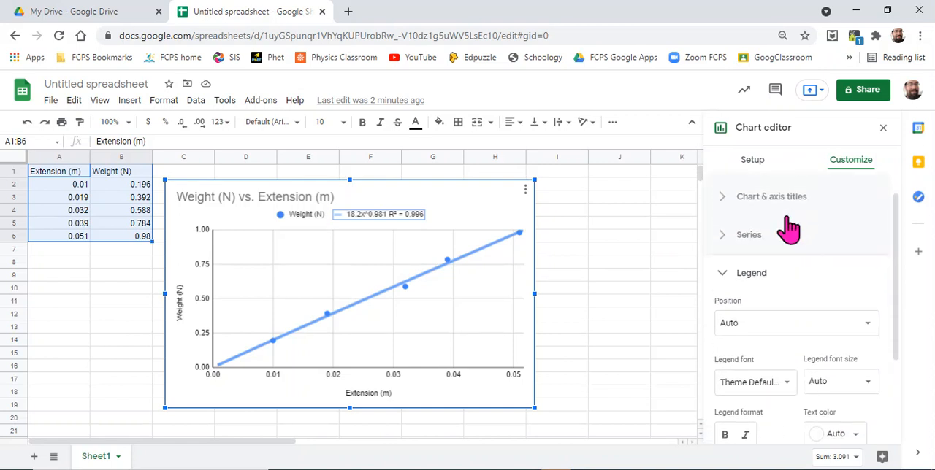
left_click(728, 279)
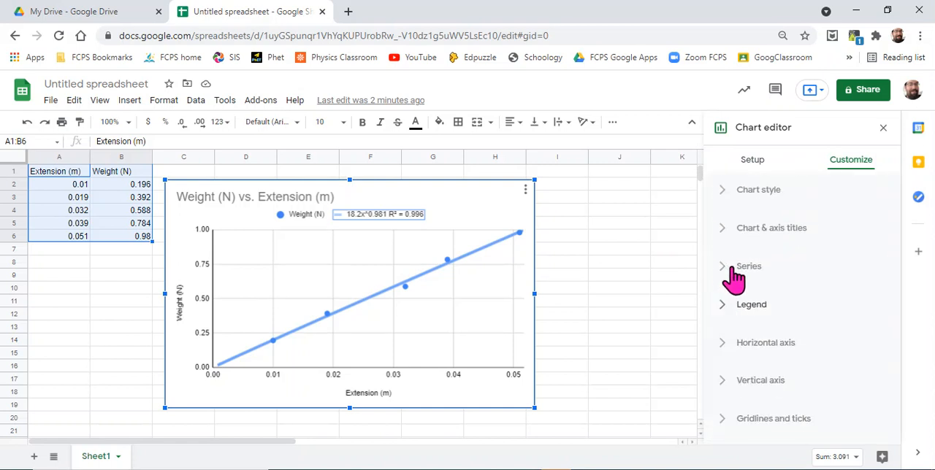
left_click(750, 267)
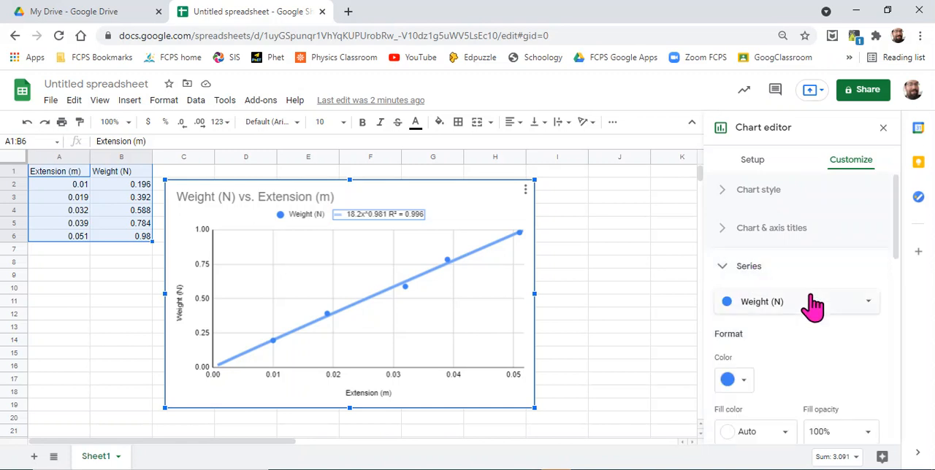
scroll(836, 349, "down", 4)
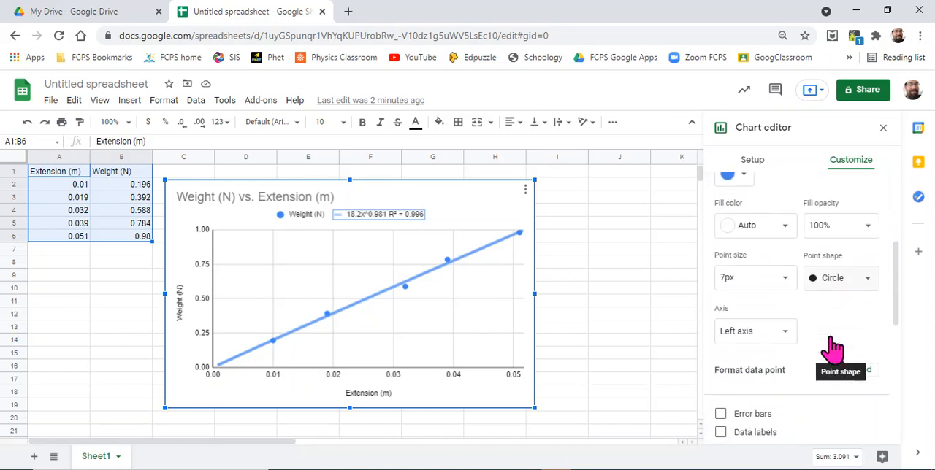
scroll(834, 349, "down", 3)
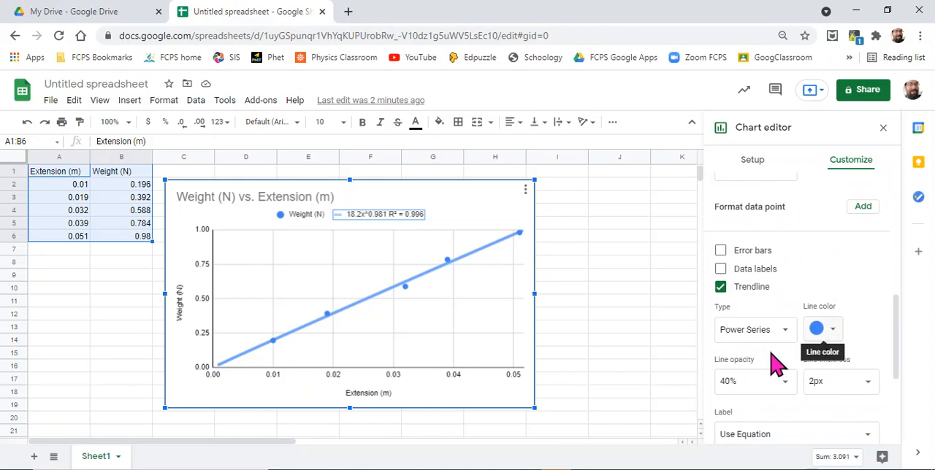
scroll(781, 355, "down", 2)
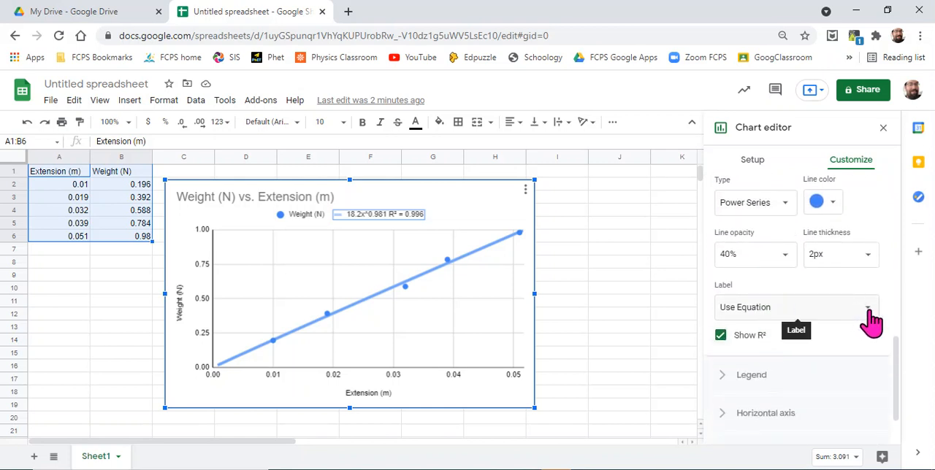
left_click(868, 312)
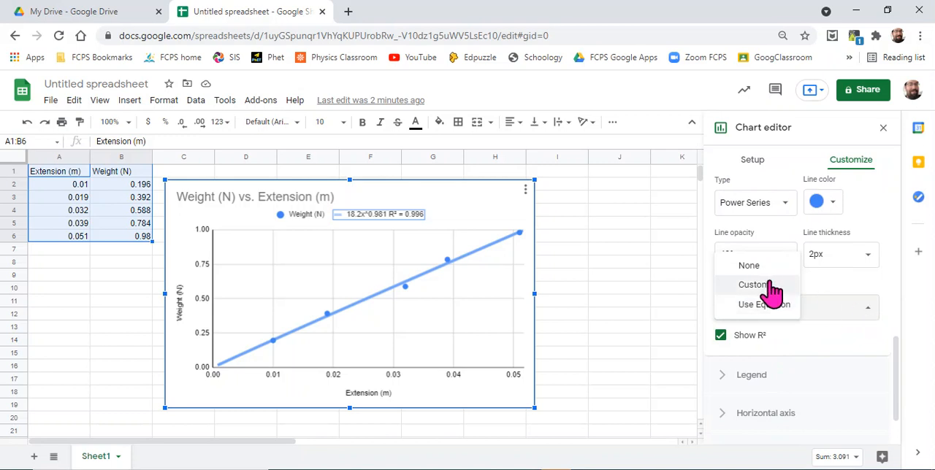
left_click(759, 285)
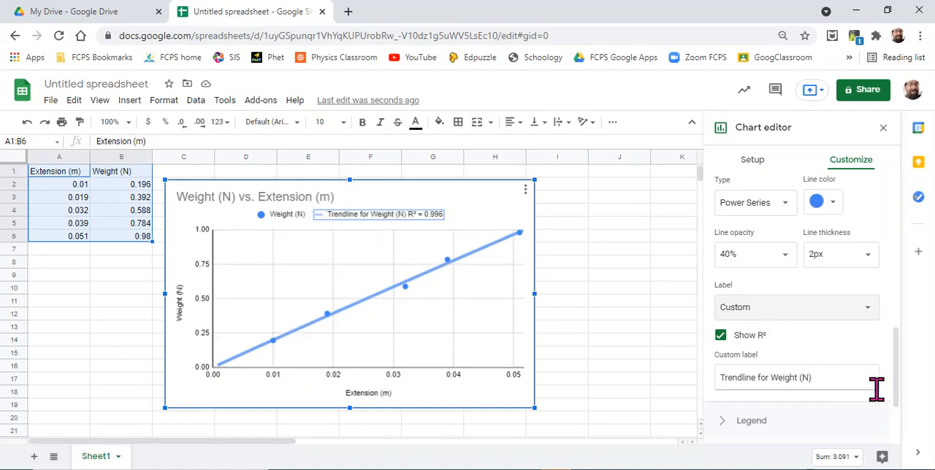
left_click_drag(875, 388, 620, 417)
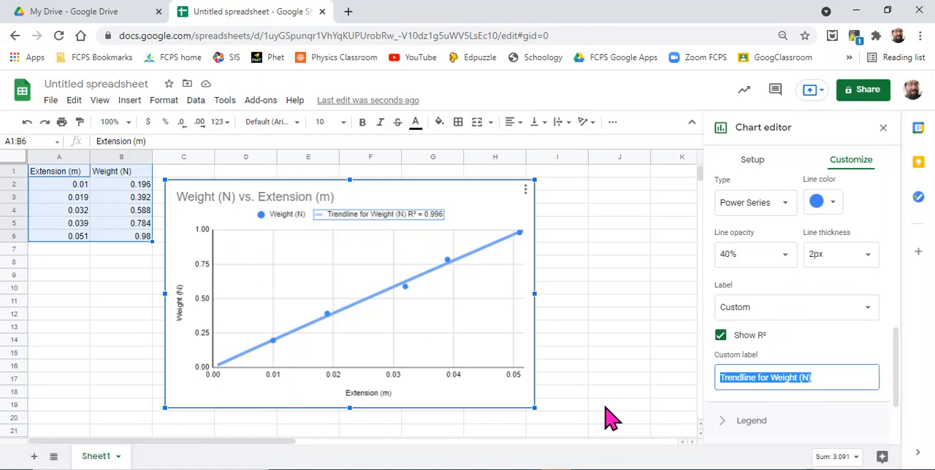
key("ctrl+v")
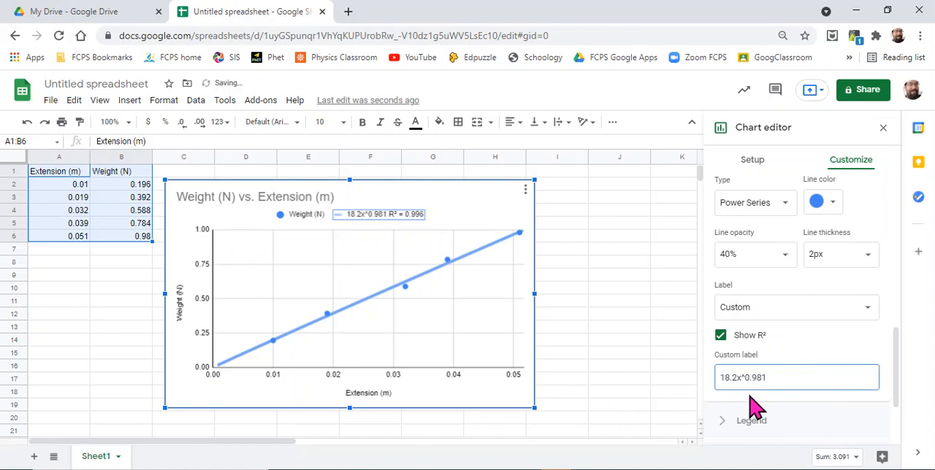
Step: Rewrite the custom trendline label as "Weight (N) = (18.2)(Extension^0.981)"
left_click(721, 378)
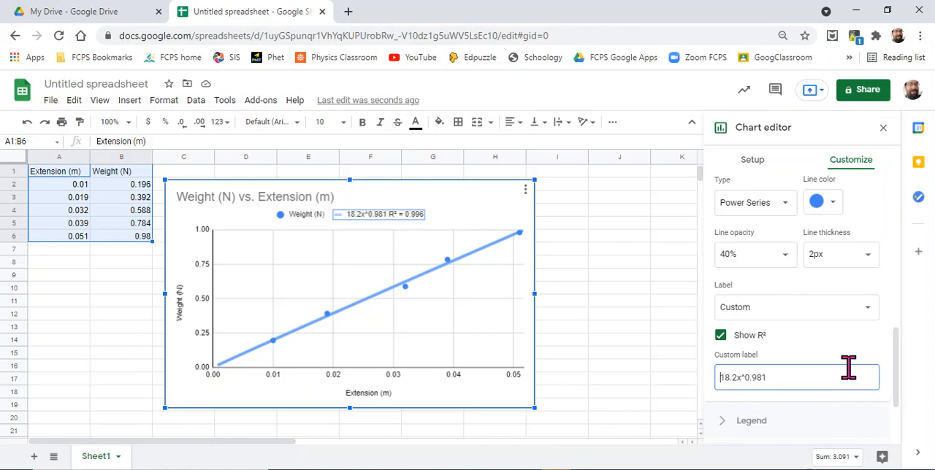
type("Weight")
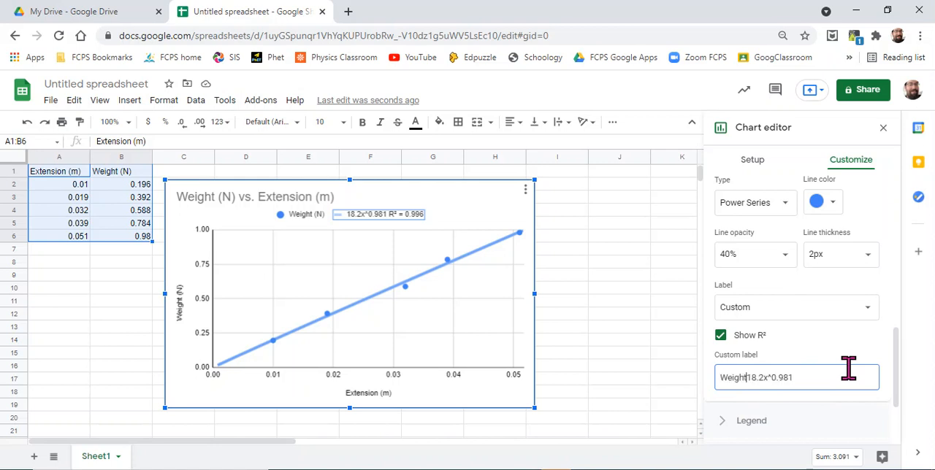
type(" (N) ")
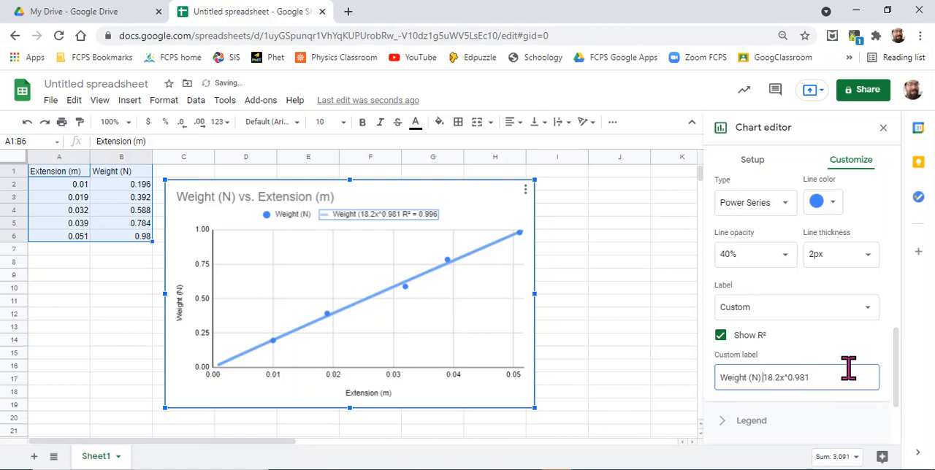
type("=")
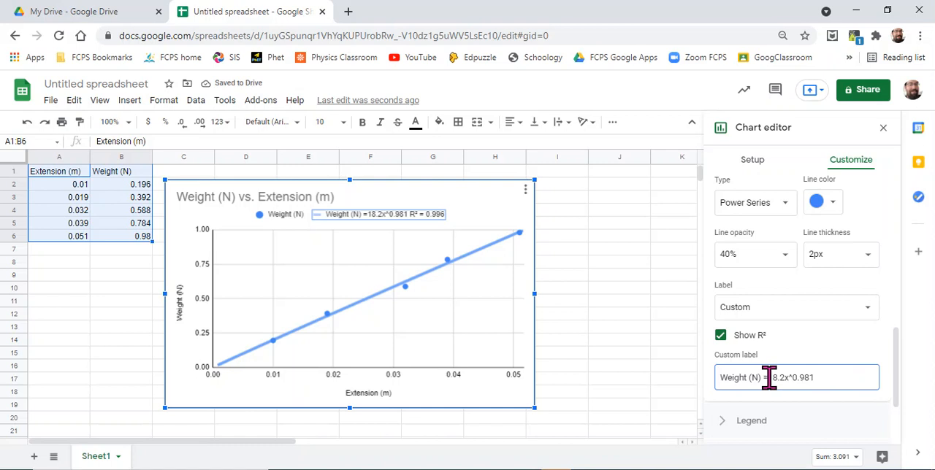
type(" (18.2")
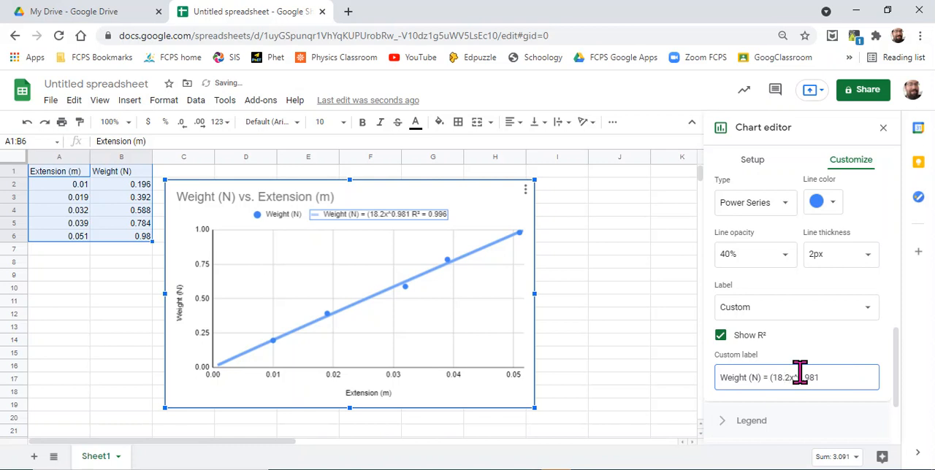
type(")")
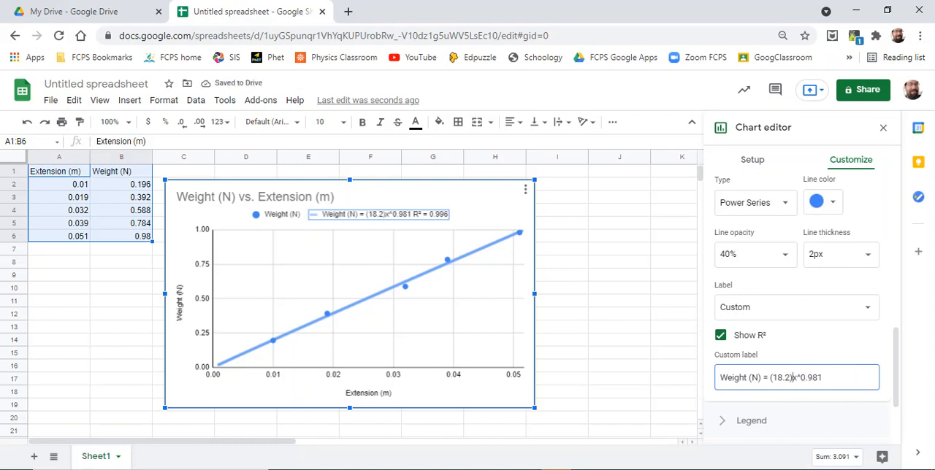
type("(")
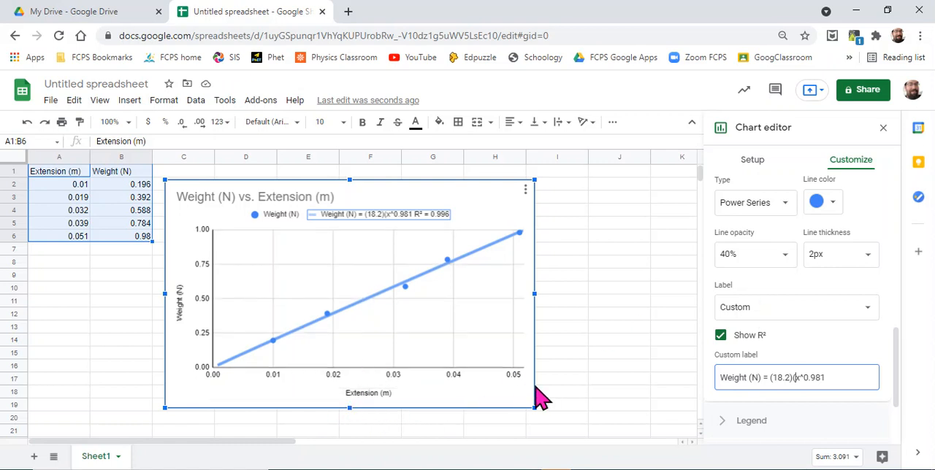
type("Exte")
type("nsion")
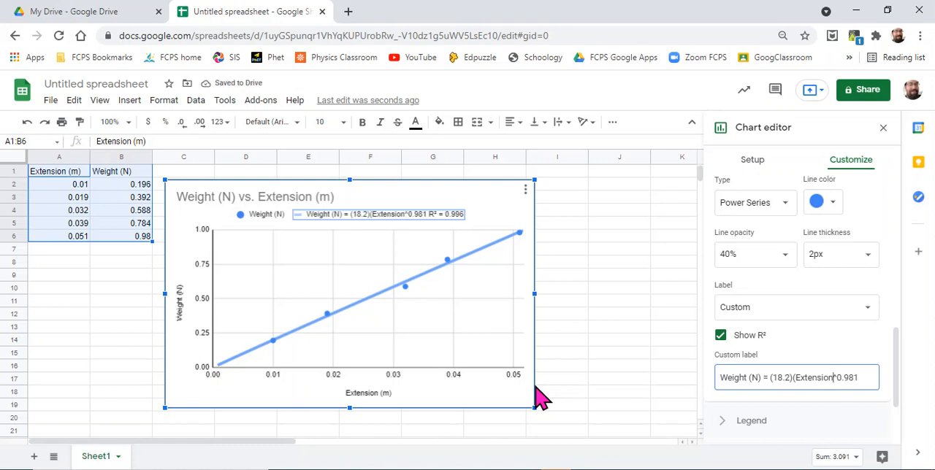
key("Right")
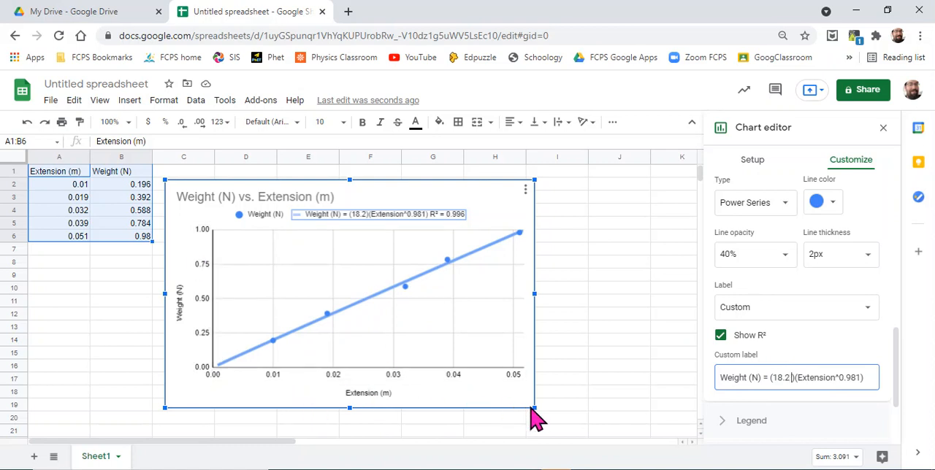
Step: Add the unit N/m after 18.2 in the custom trendline label and deselect the legend entry
type("N")
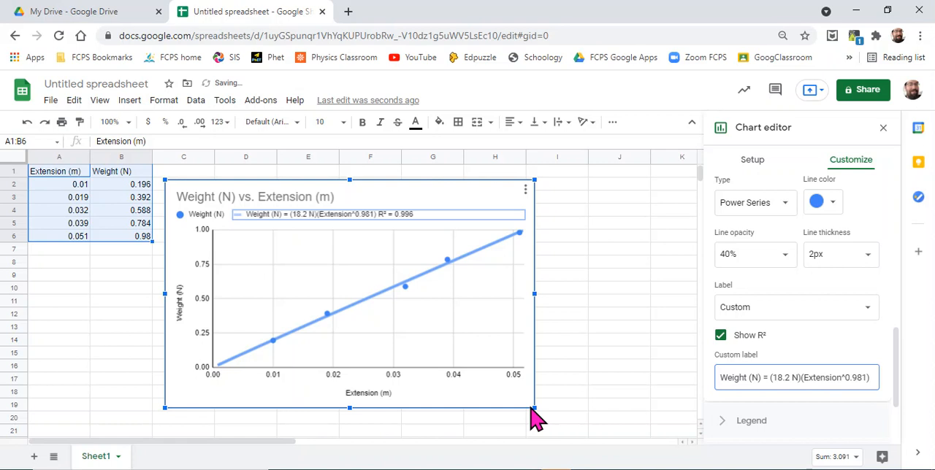
type("/m")
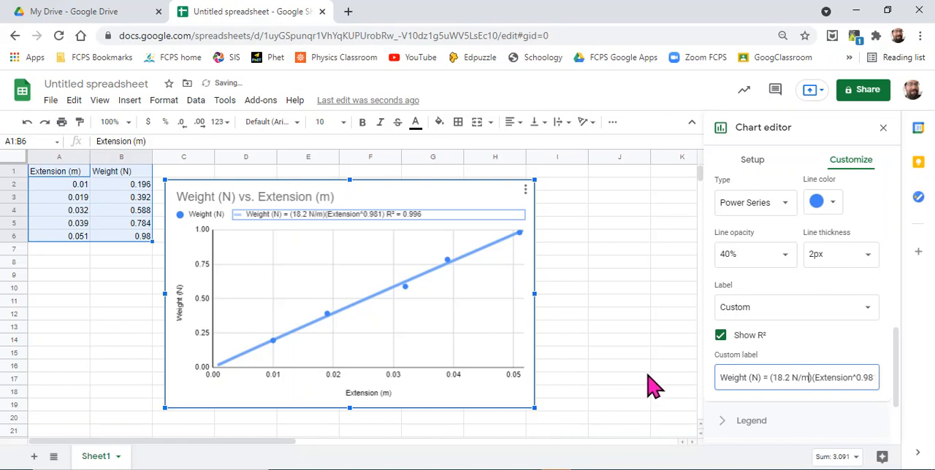
scroll(840, 356, "down", 1)
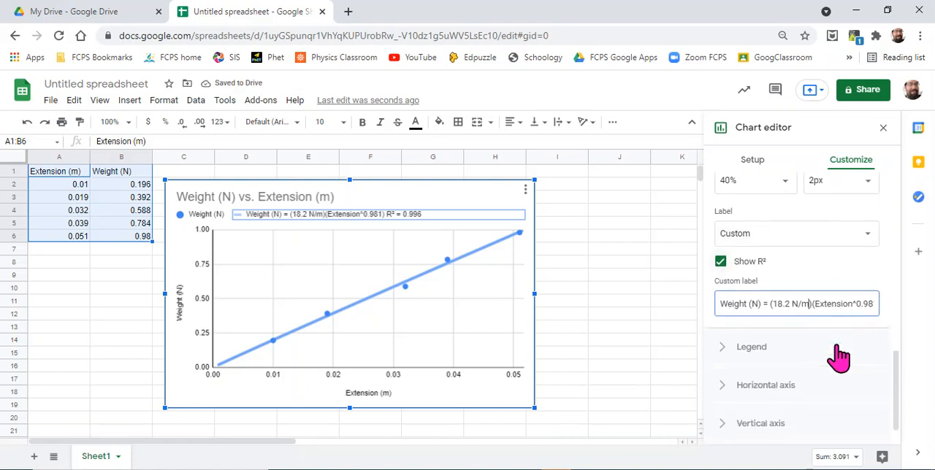
scroll(840, 357, "down", 1)
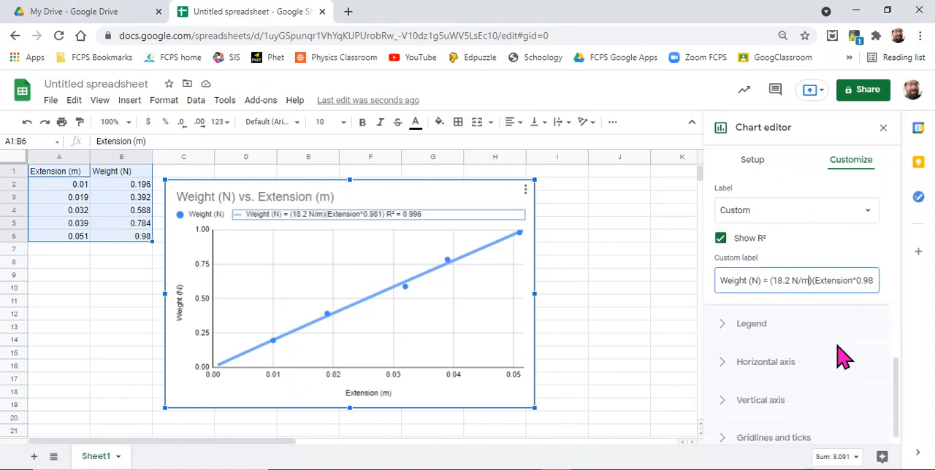
left_click(527, 402)
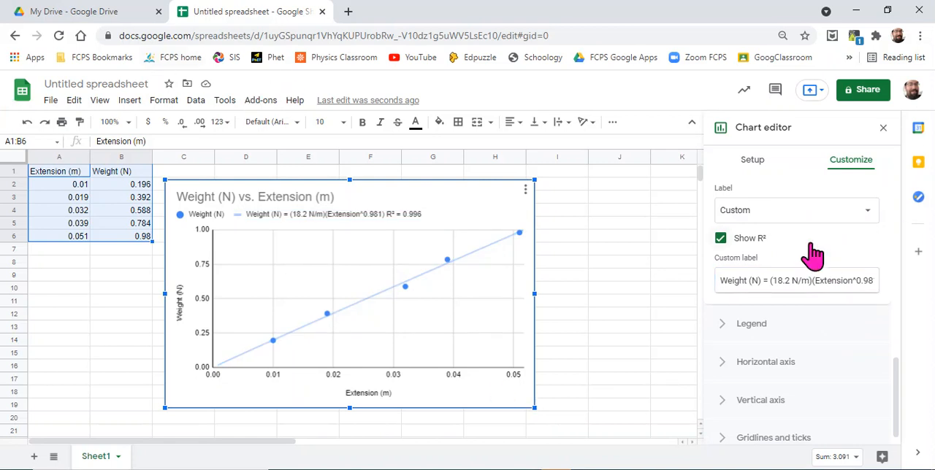
scroll(813, 253, "up", 4)
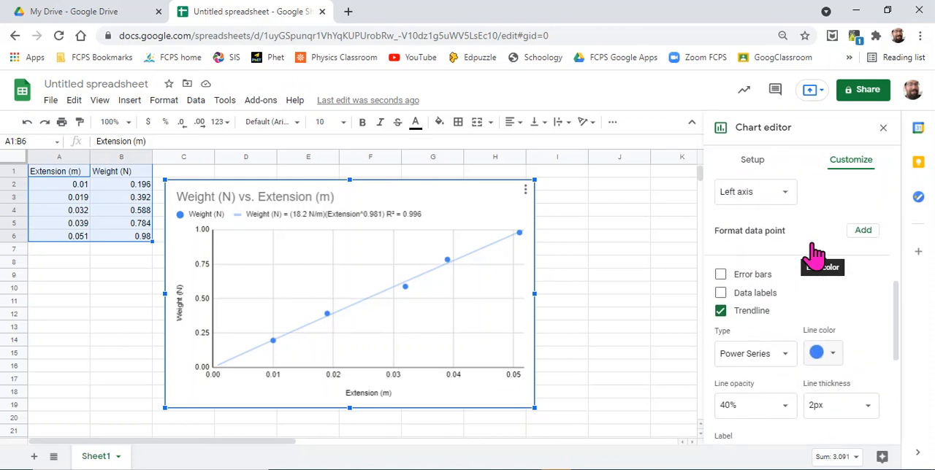
scroll(812, 253, "up", 3)
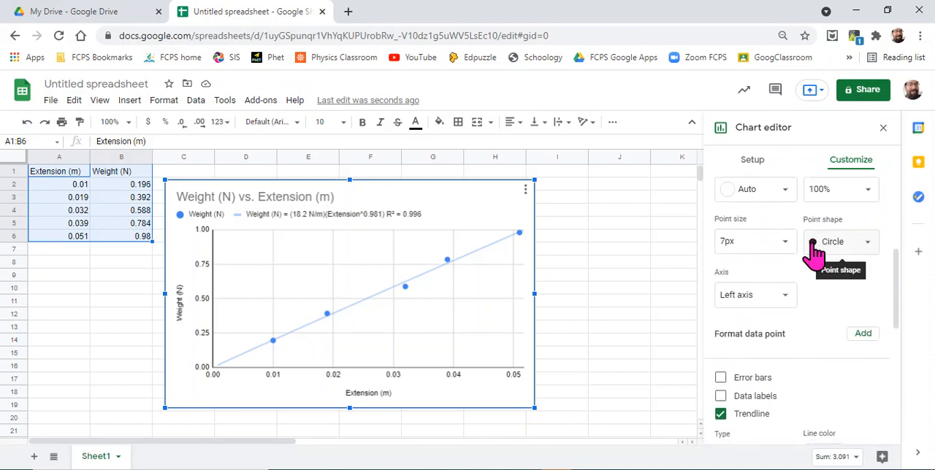
scroll(813, 253, "down", 3)
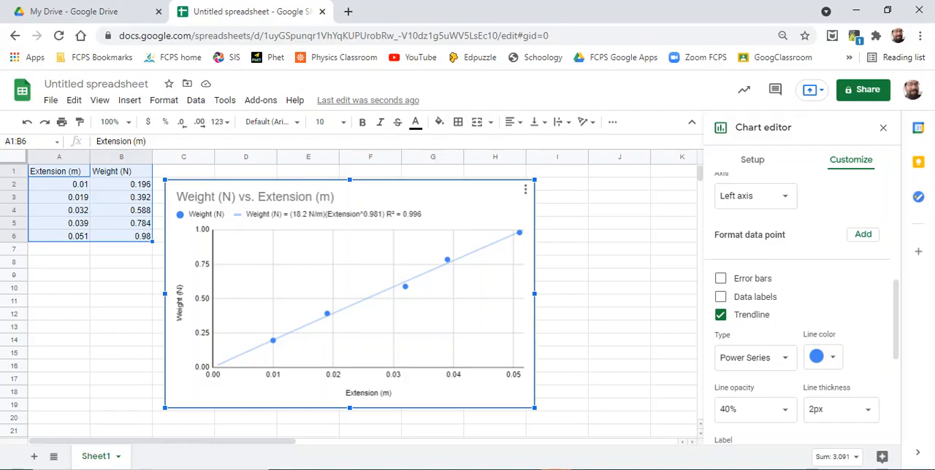
Step: Switch to the Word document on linearizing curved data, examine the four graph shapes with their mathematical forms, and return to the spreadsheet
key("alt+Tab")
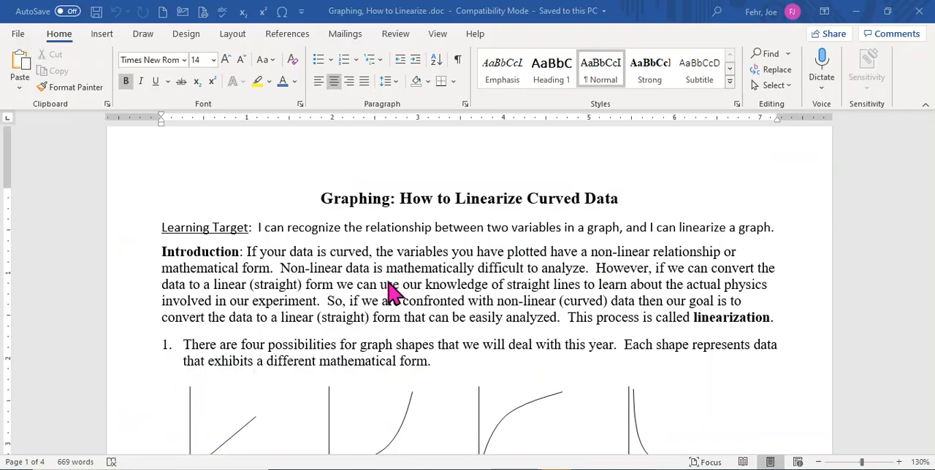
scroll(391, 292, "down", 2)
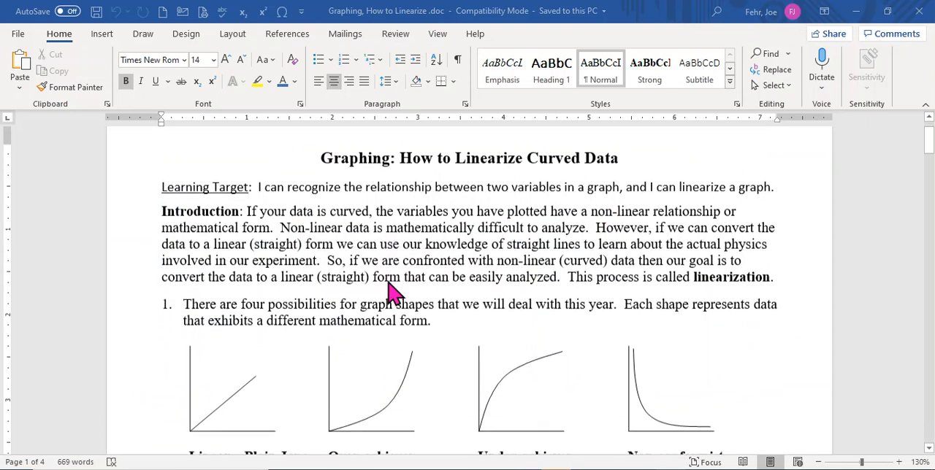
scroll(392, 292, "down", 3)
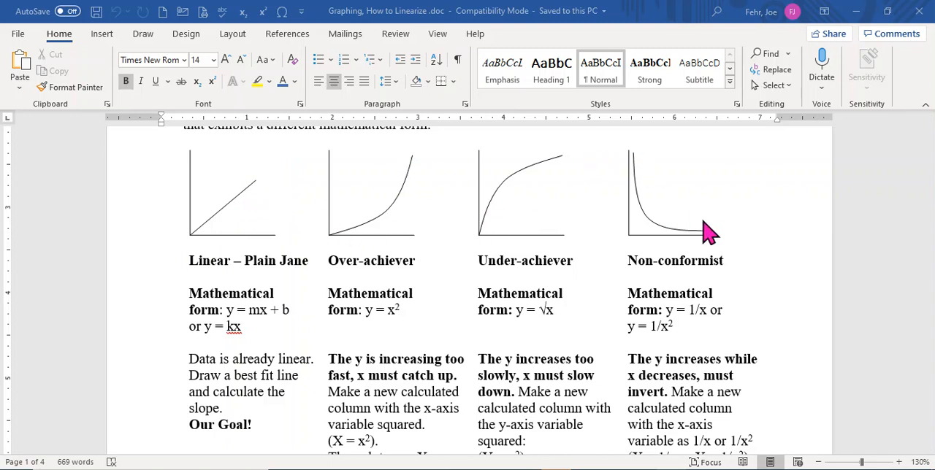
scroll(708, 232, "down", 1)
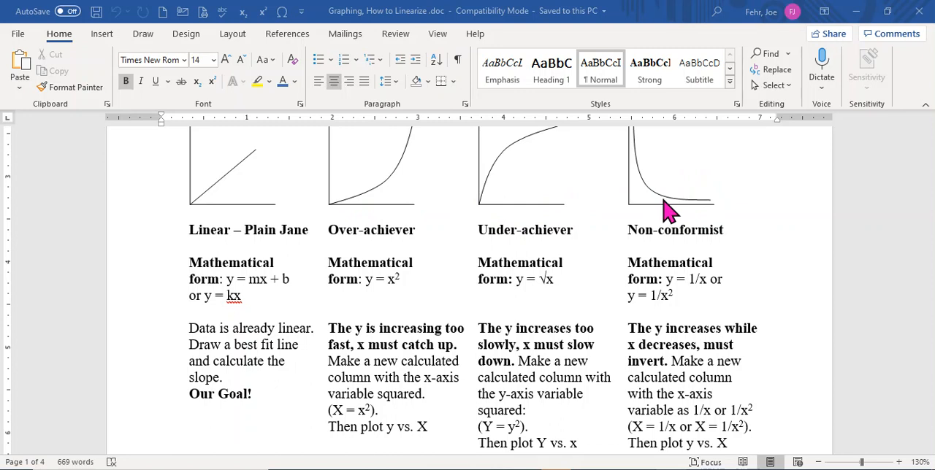
left_click_drag(643, 15, 934, 233)
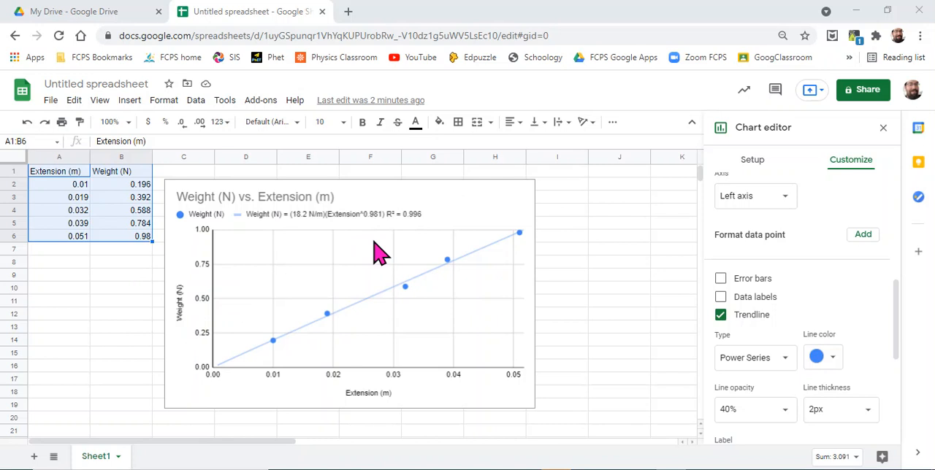
Step: Copy the extension and weight table in A1:B6 and paste it below the chart, starting at cell A21
left_click(647, 247)
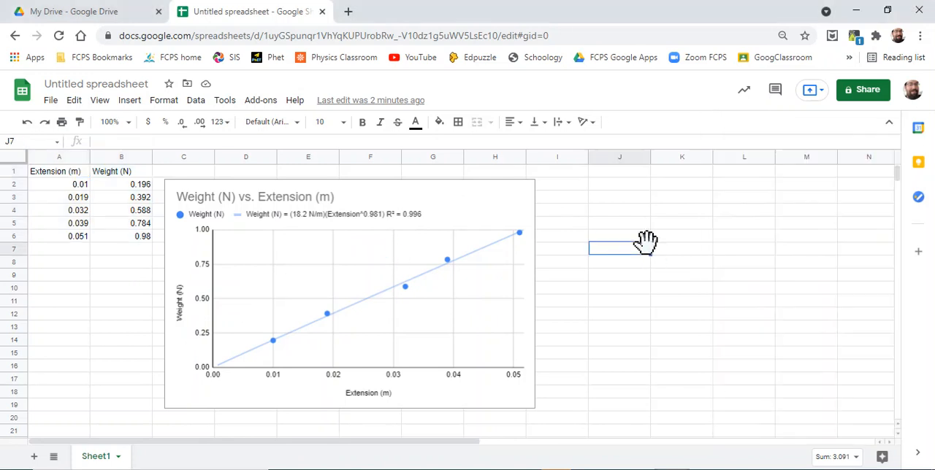
left_click(61, 172)
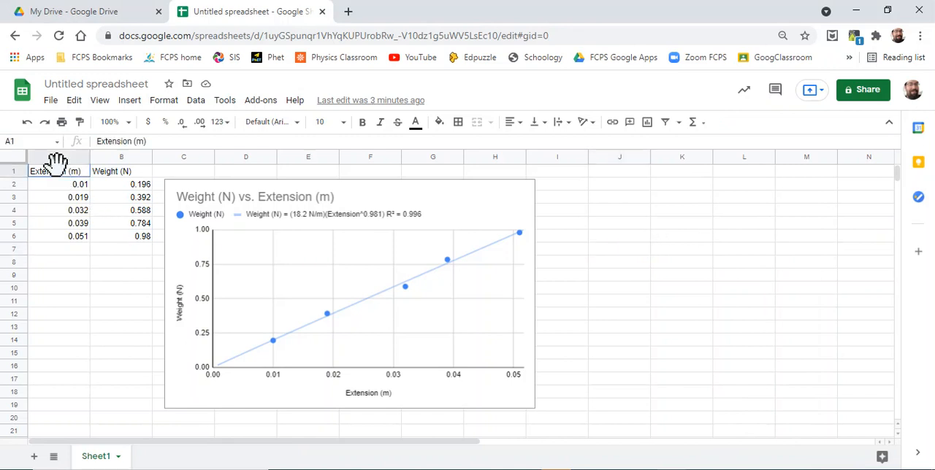
left_click_drag(73, 172, 102, 247)
key("ctrl+c")
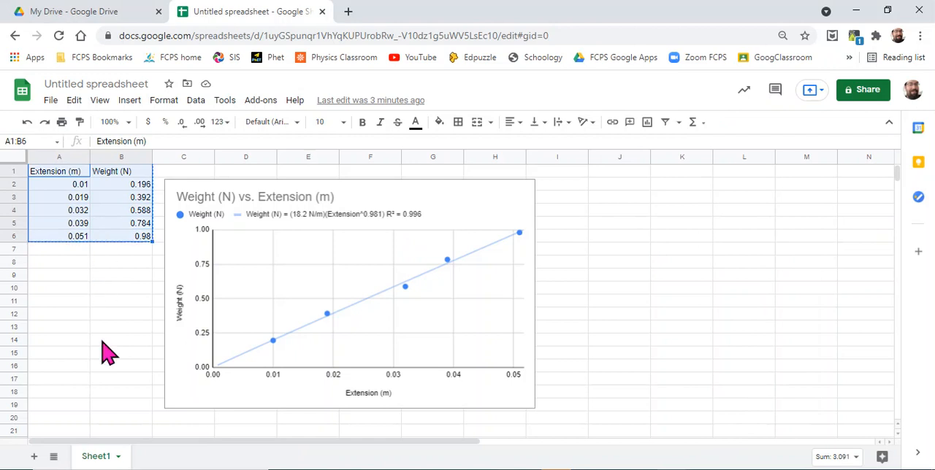
scroll(108, 352, "down", 2)
scroll(108, 352, "down", 1)
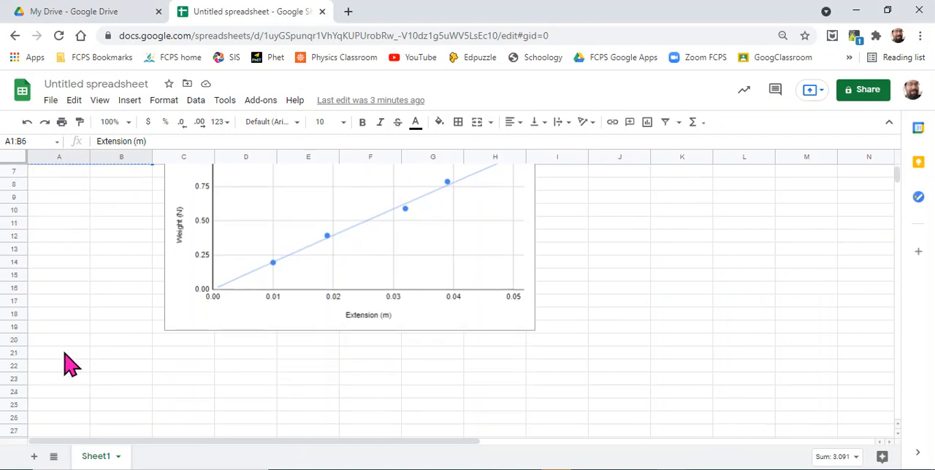
left_click(67, 358)
key("ctrl+v")
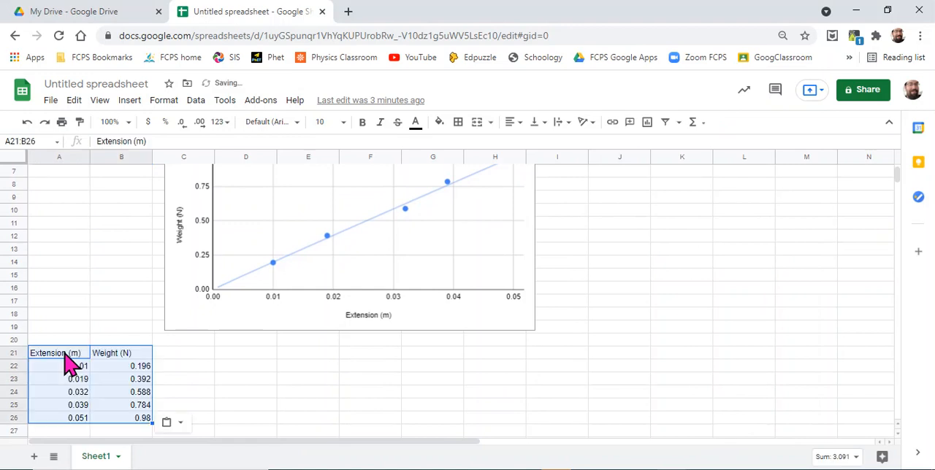
Step: Insert a scatter chart of weight versus extension from the copied data in A21:B26
scroll(308, 366, "down", 2)
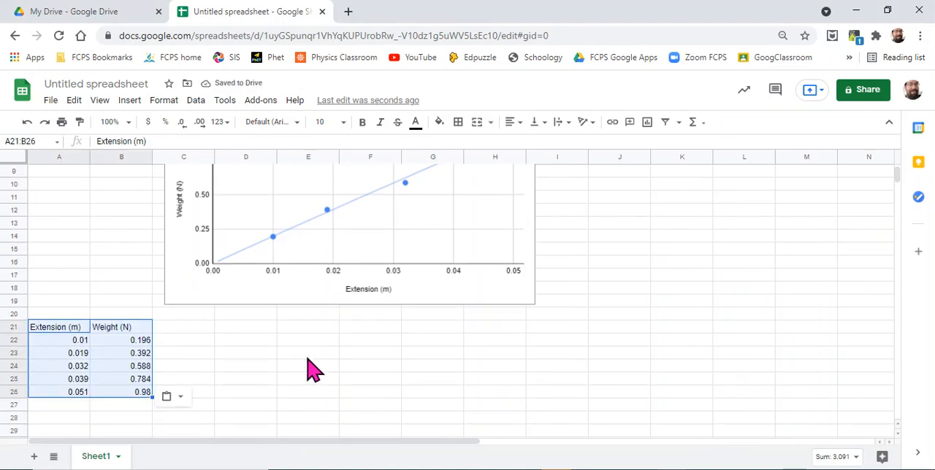
left_click(265, 351)
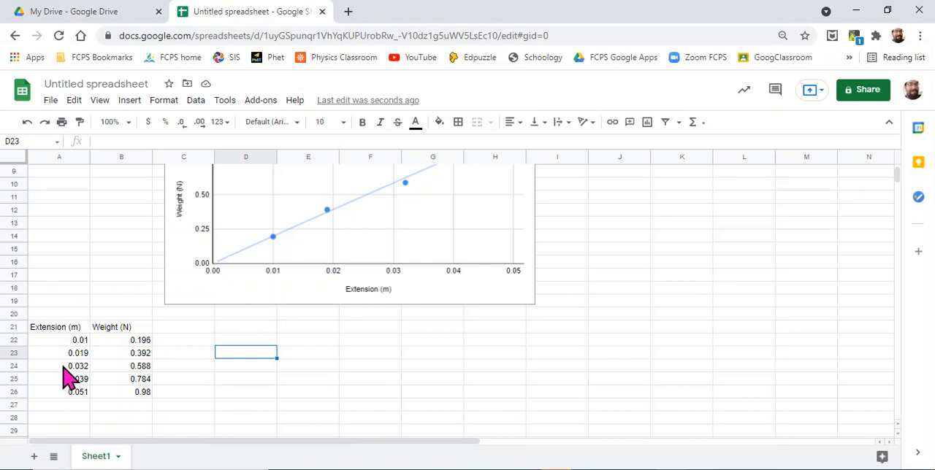
left_click(59, 328)
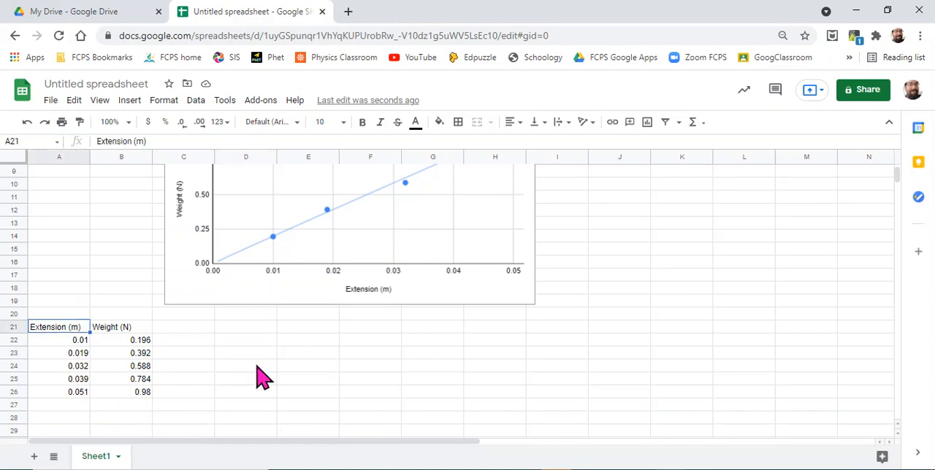
scroll(261, 375, "down", 3)
scroll(261, 375, "down", 1)
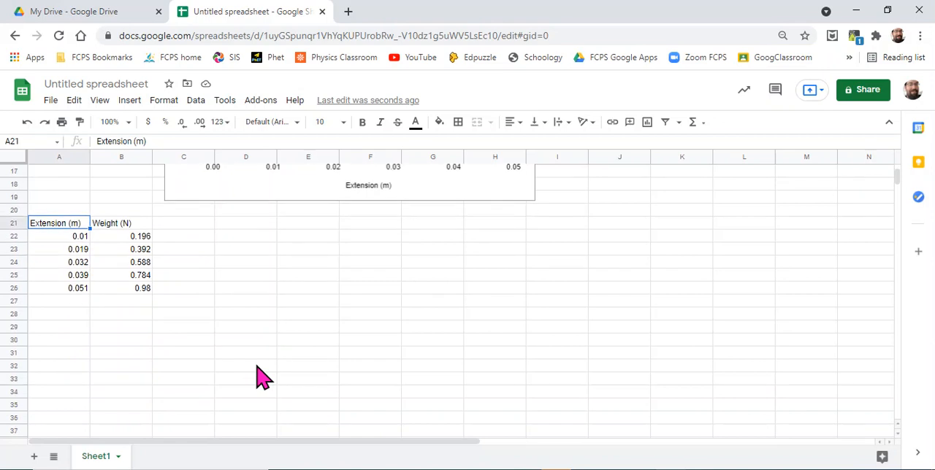
left_click(65, 199)
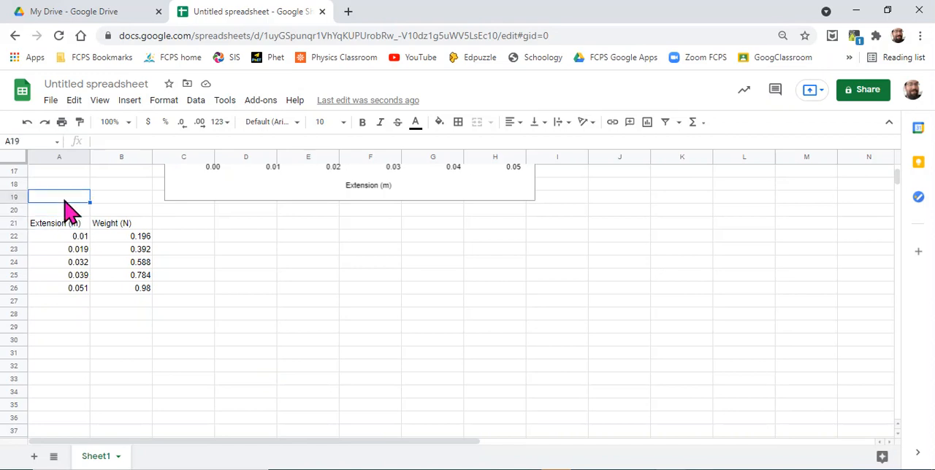
left_click_drag(67, 224, 122, 298)
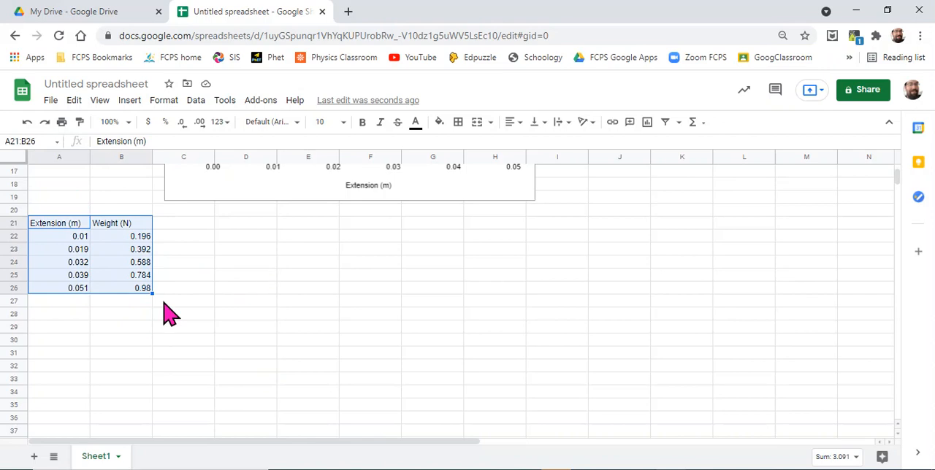
left_click(133, 105)
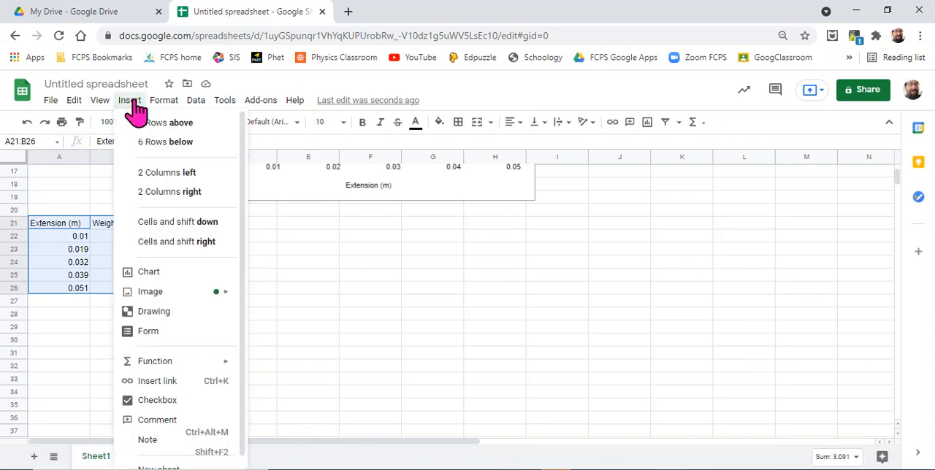
left_click(166, 273)
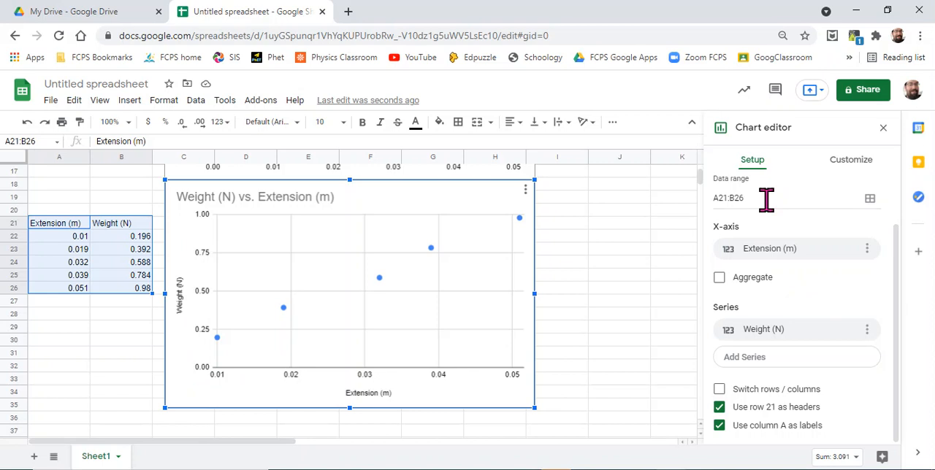
Step: Set the minimum of the new scatter chart's horizontal axis to 0
scroll(789, 256, "up", 1)
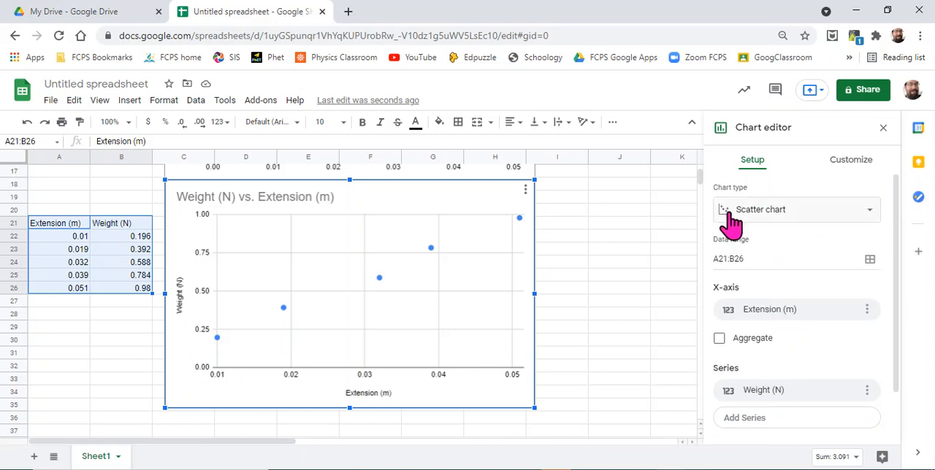
left_click(860, 169)
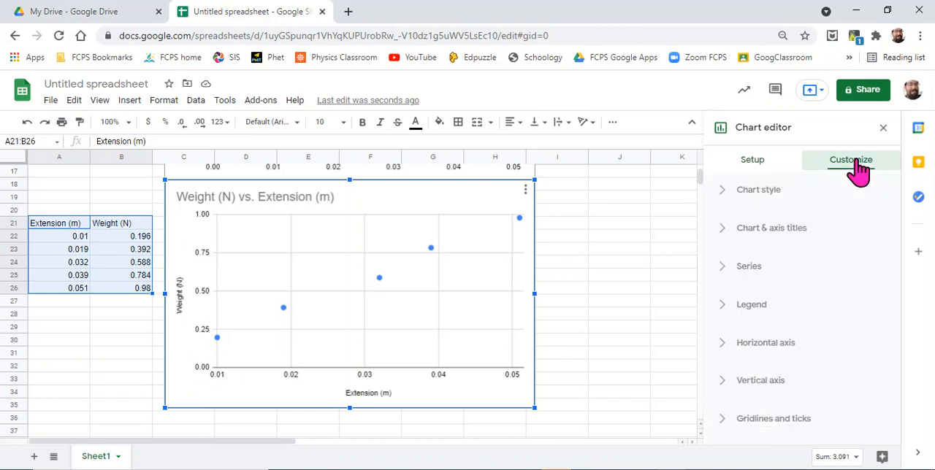
left_click(759, 356)
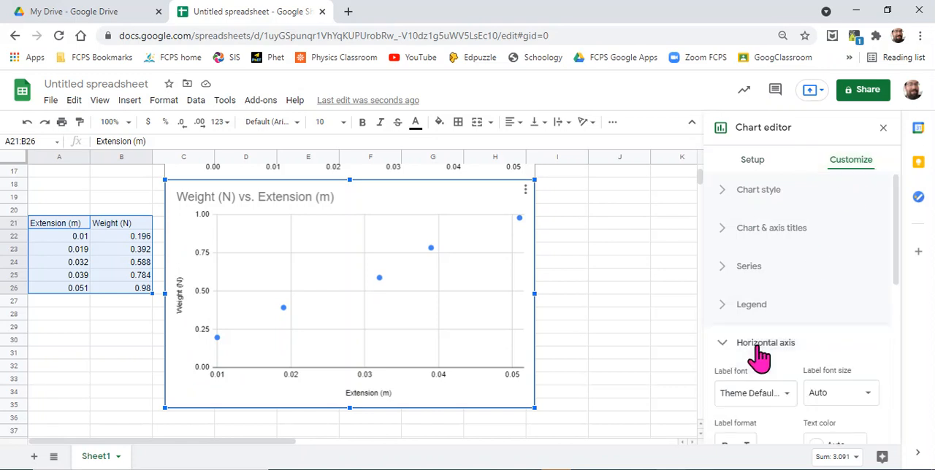
scroll(759, 356, "down", 5)
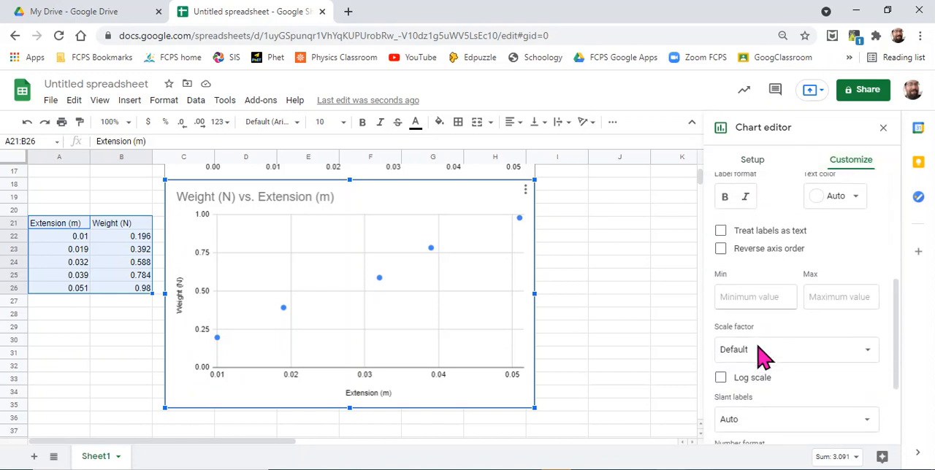
left_click(742, 294)
type("0")
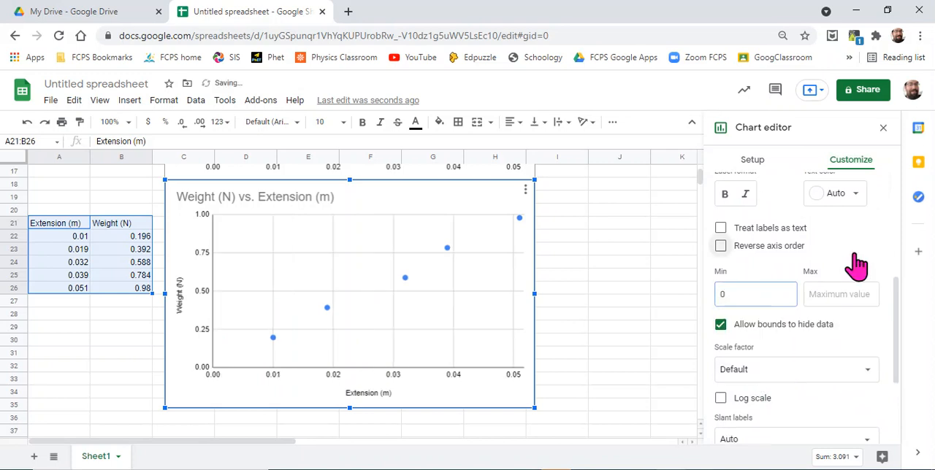
Step: Reverse the order of the new chart's horizontal axis and restore the normal order
key("space")
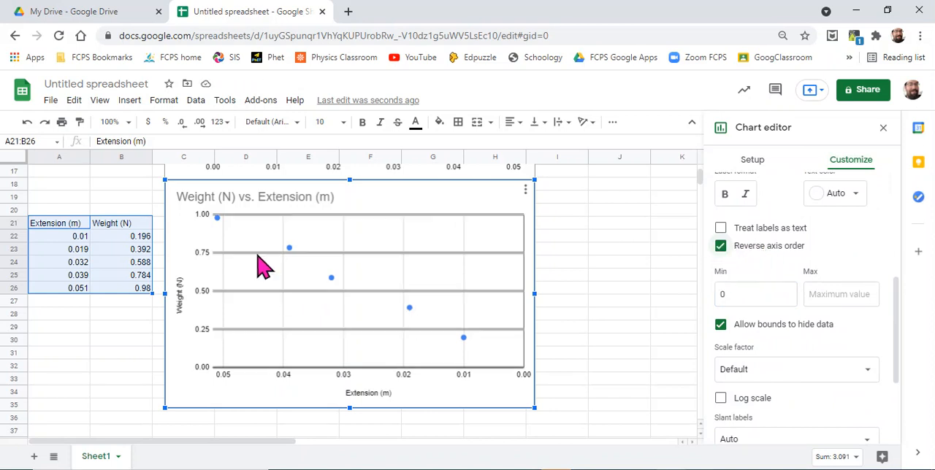
left_click(759, 247)
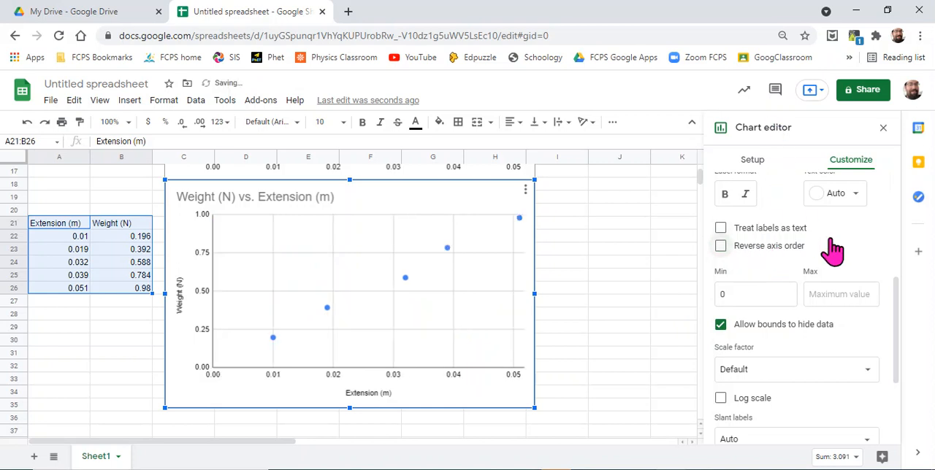
Step: Set the minimum of the new chart's vertical axis to 0 and collapse the axis settings
scroll(834, 250, "up", 1)
scroll(834, 250, "up", 1)
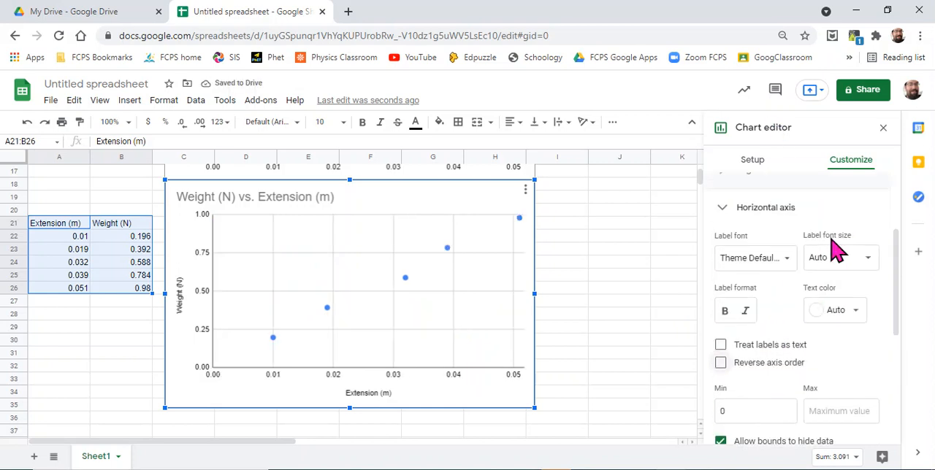
left_click(727, 209)
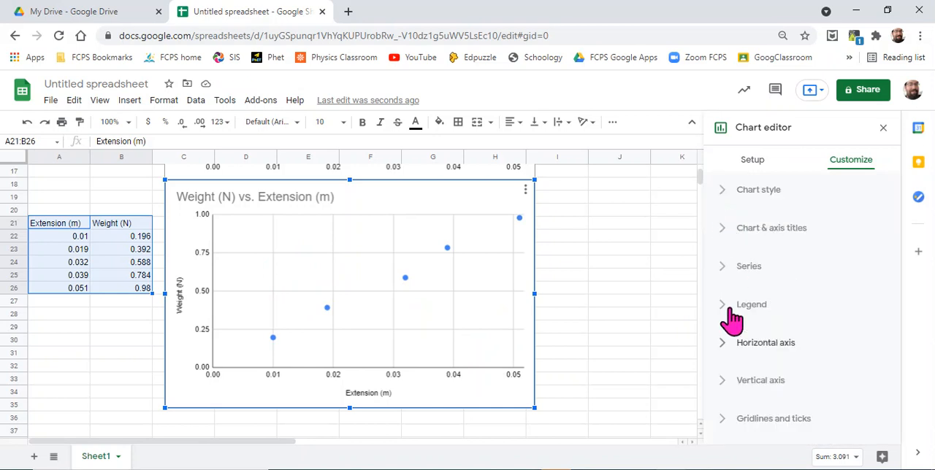
left_click(726, 390)
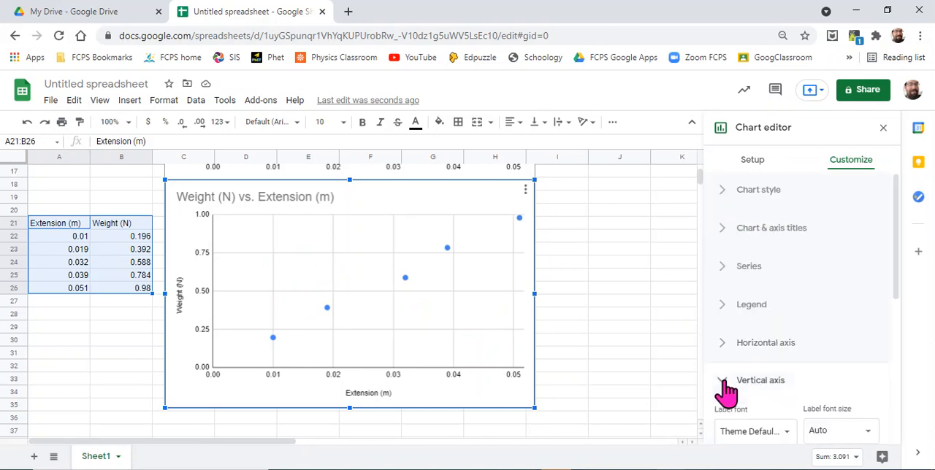
scroll(727, 393, "down", 3)
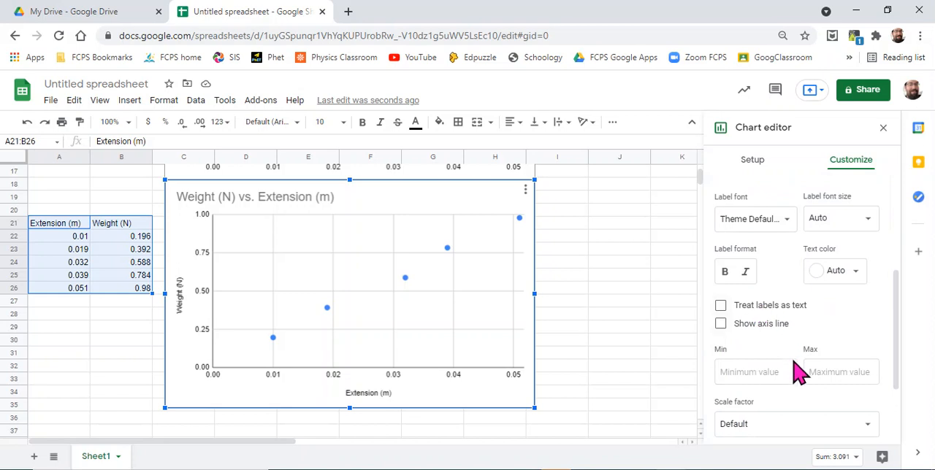
left_click(746, 374)
type("0")
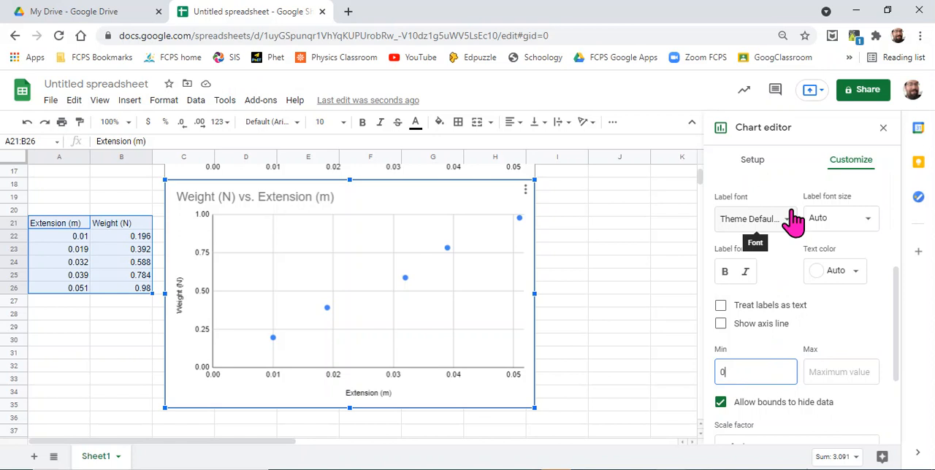
scroll(788, 251, "up", 3)
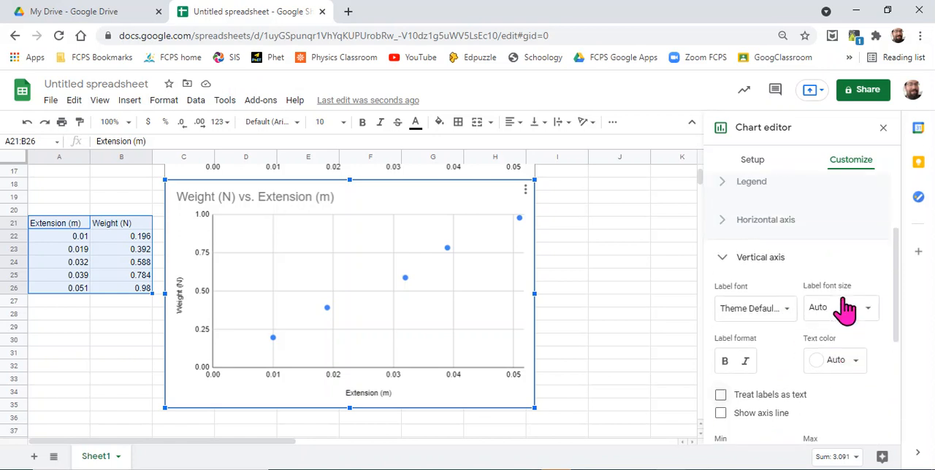
left_click(722, 276)
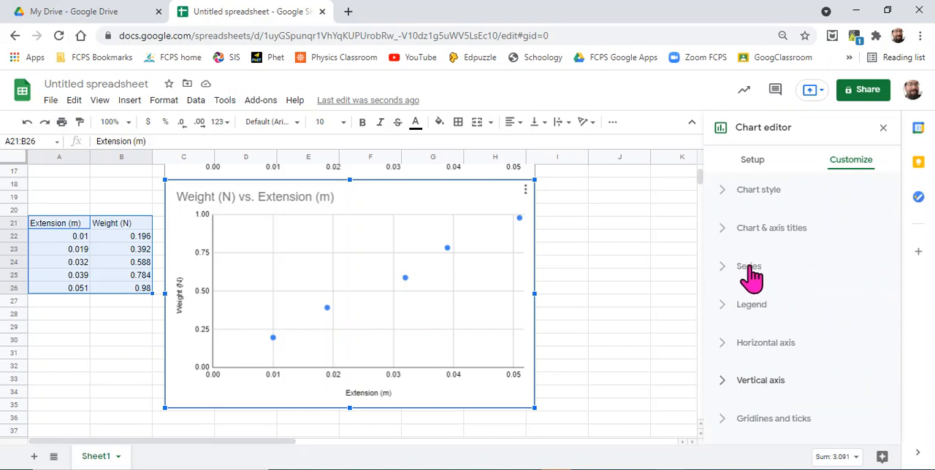
Step: Add a trendline to the data series of the new weight versus extension chart
left_click(750, 276)
scroll(803, 272, "down", 5)
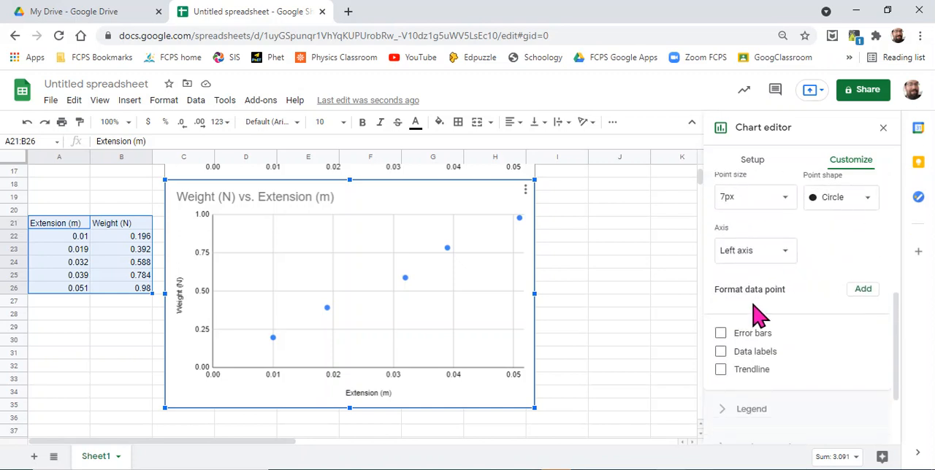
left_click(721, 371)
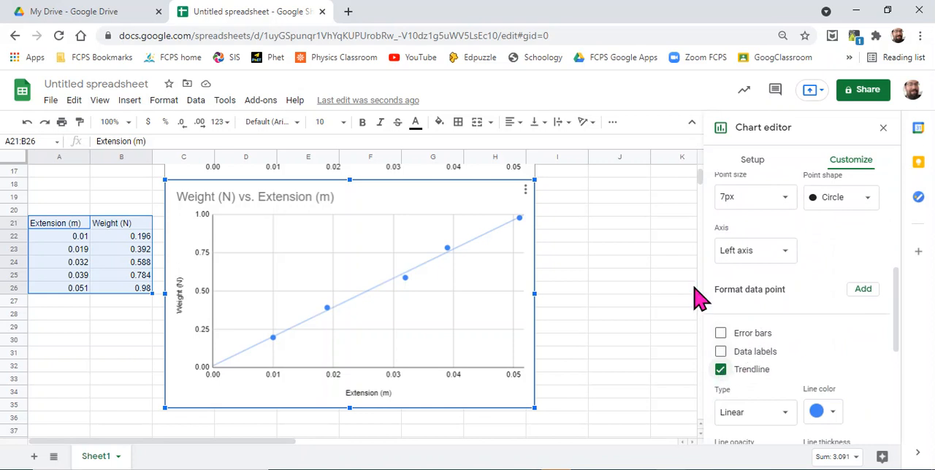
Step: Set the new chart's trendline label to Use Equation
scroll(620, 241, "up", 5)
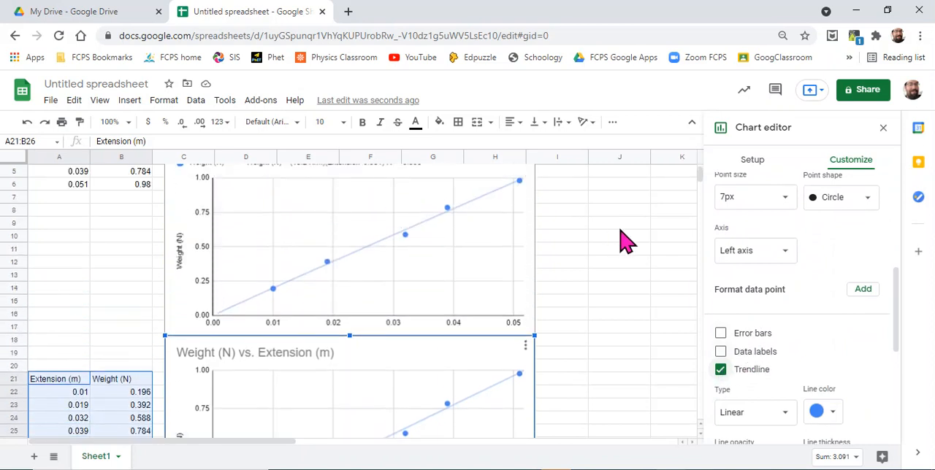
scroll(620, 241, "up", 1)
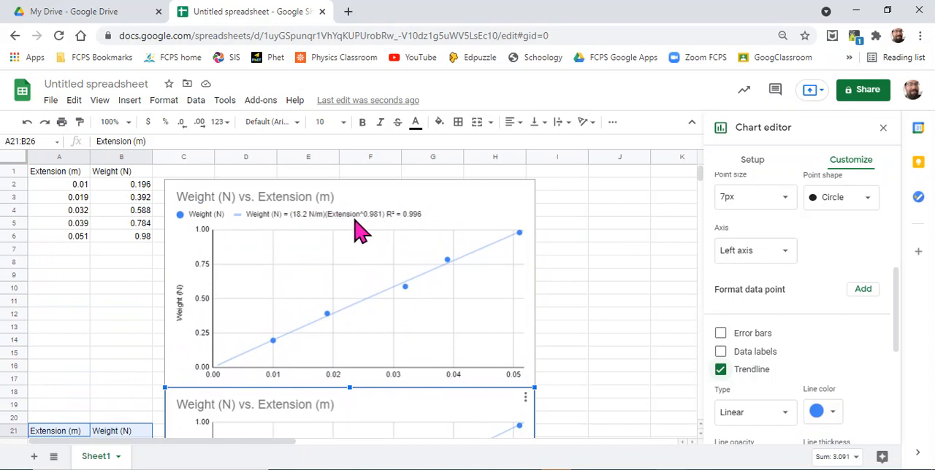
scroll(601, 287, "down", 4)
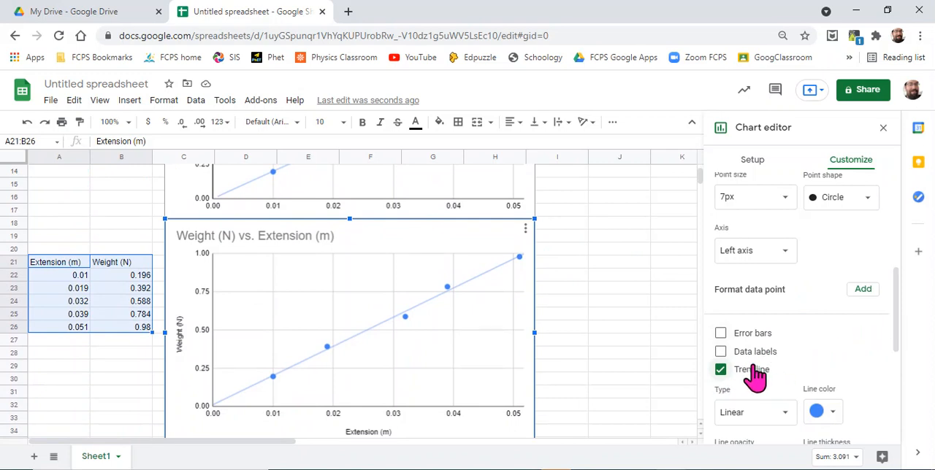
scroll(847, 360, "down", 1)
scroll(848, 359, "down", 1)
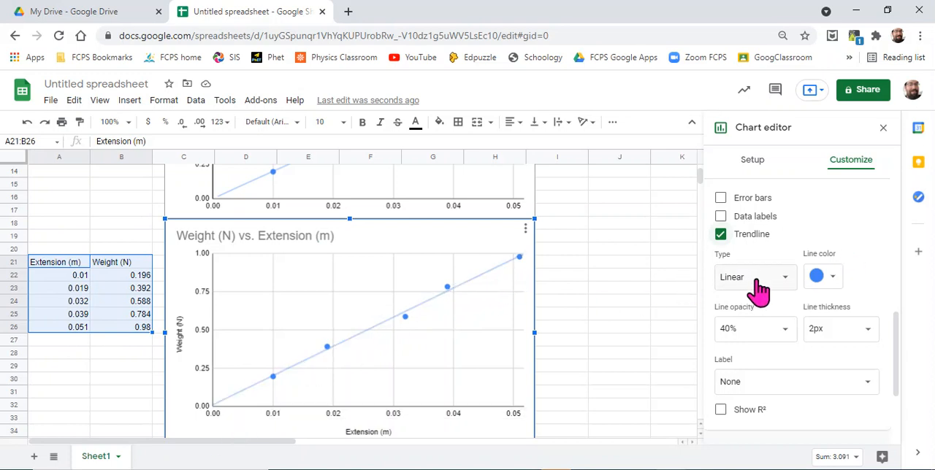
scroll(767, 289, "down", 1)
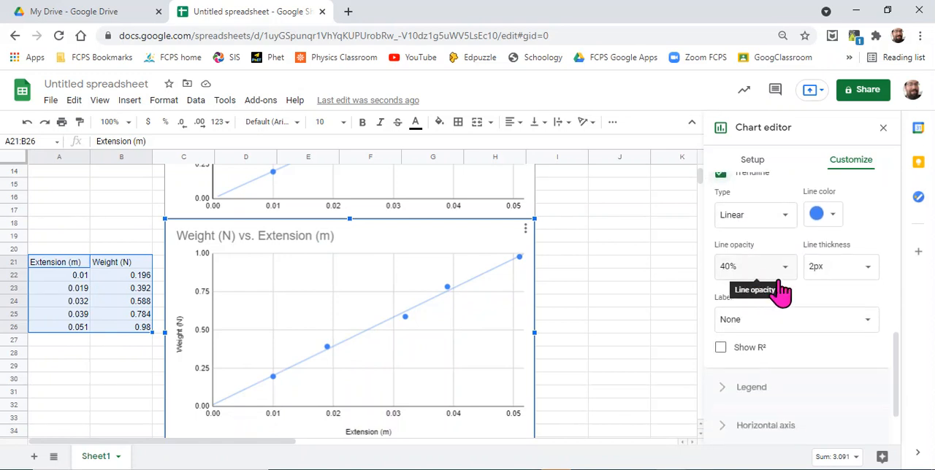
left_click(866, 321)
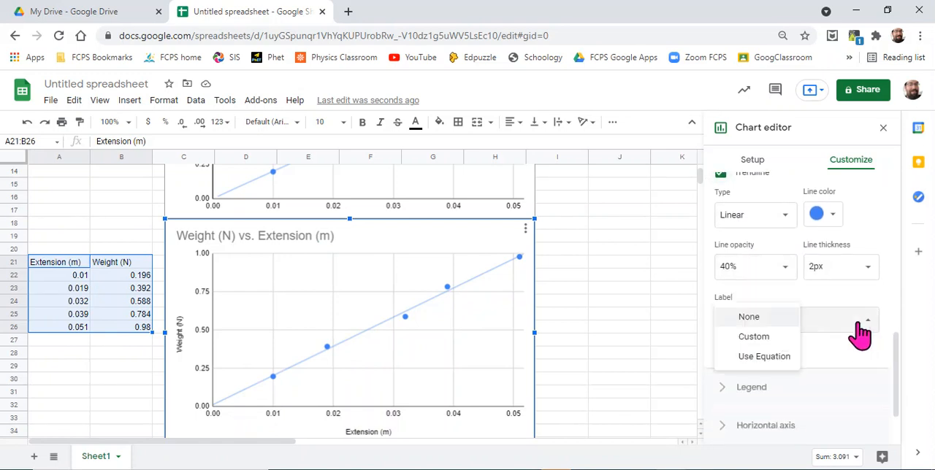
left_click(763, 357)
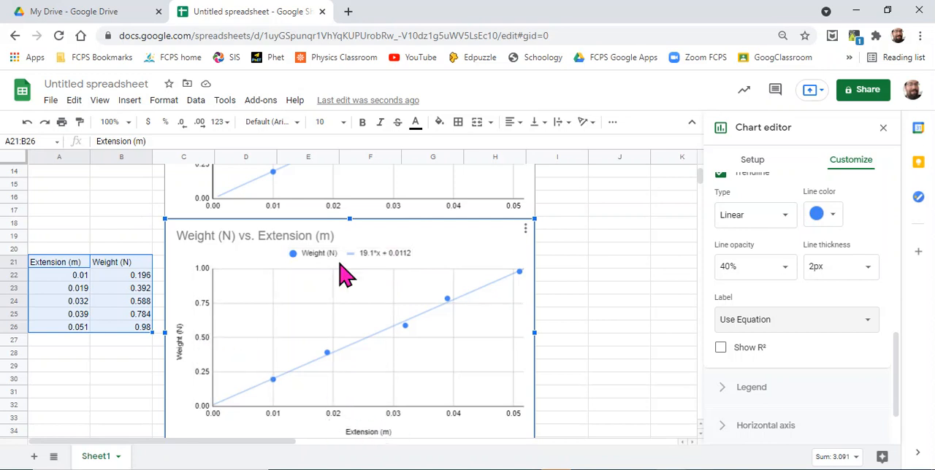
Step: Copy the trendline equation text from the new chart's legend and collapse the legend settings
left_click(391, 253)
left_click(391, 253)
left_click(388, 253)
key("ctrl+c")
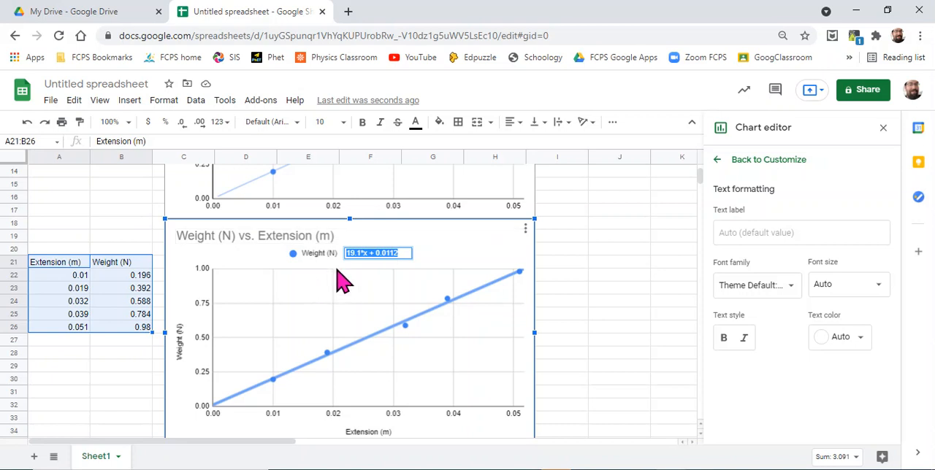
left_click(720, 165)
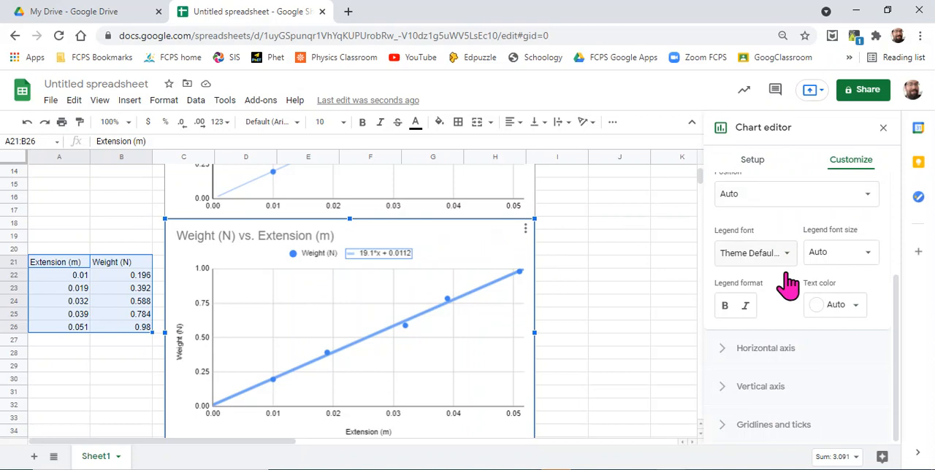
scroll(767, 248, "up", 2)
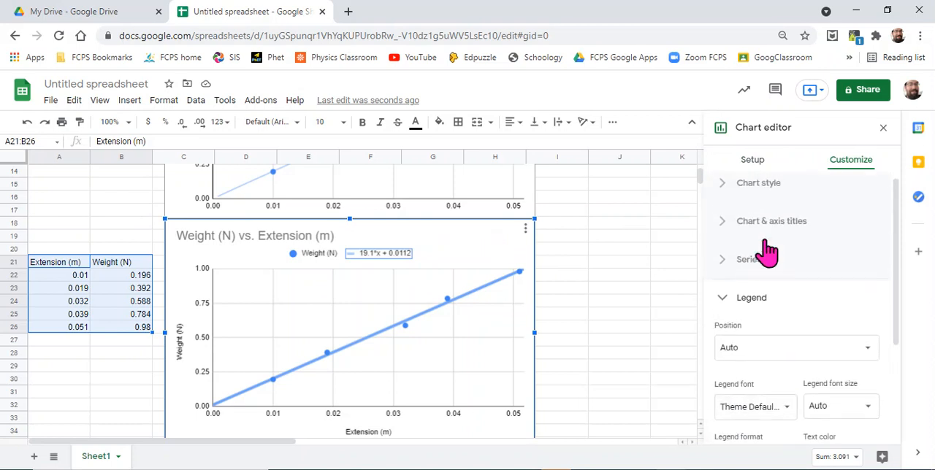
left_click(723, 300)
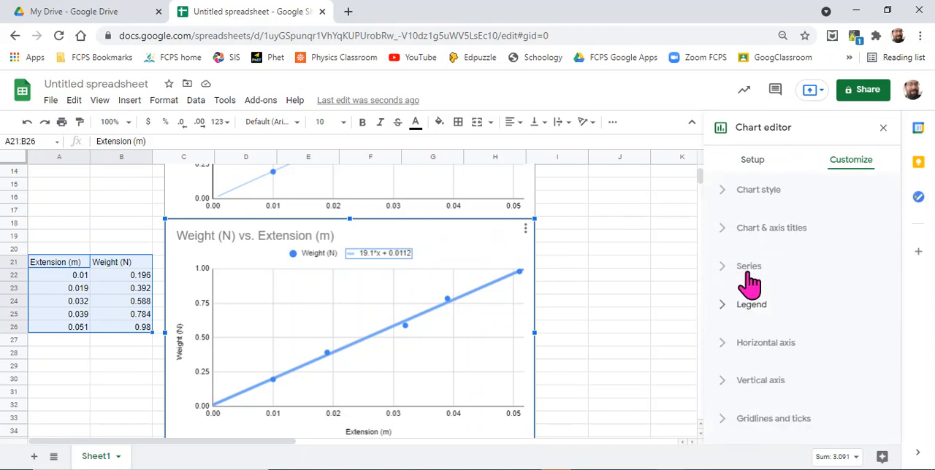
Step: Switch the trendline label to Custom and replace the default label text with the copied equation 19.1*x + 0.0112
left_click(746, 276)
scroll(840, 354, "down", 3)
scroll(839, 354, "down", 5)
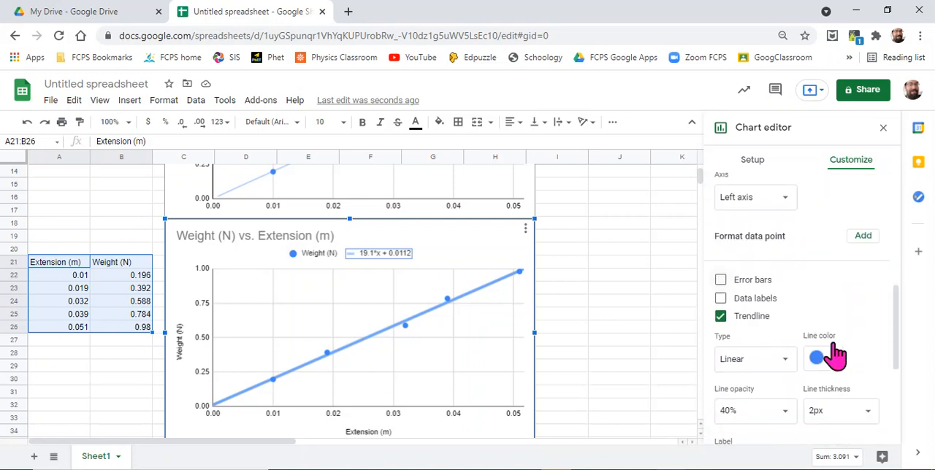
scroll(836, 354, "down", 3)
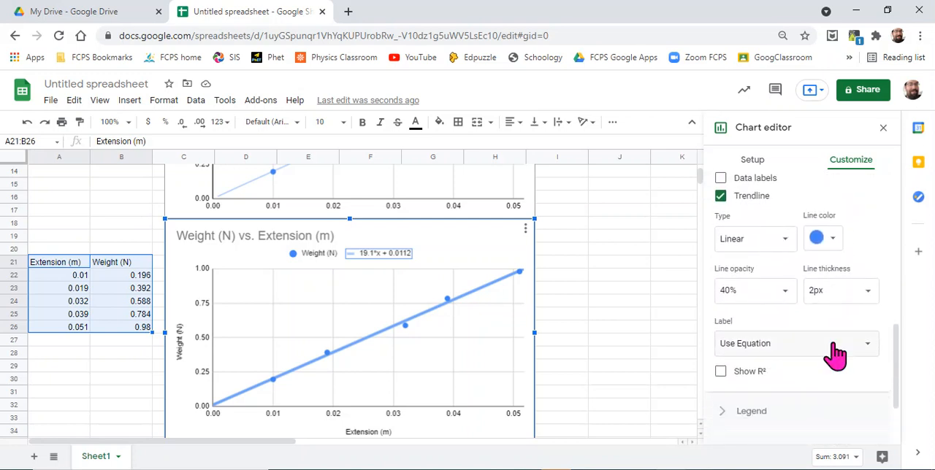
left_click(868, 355)
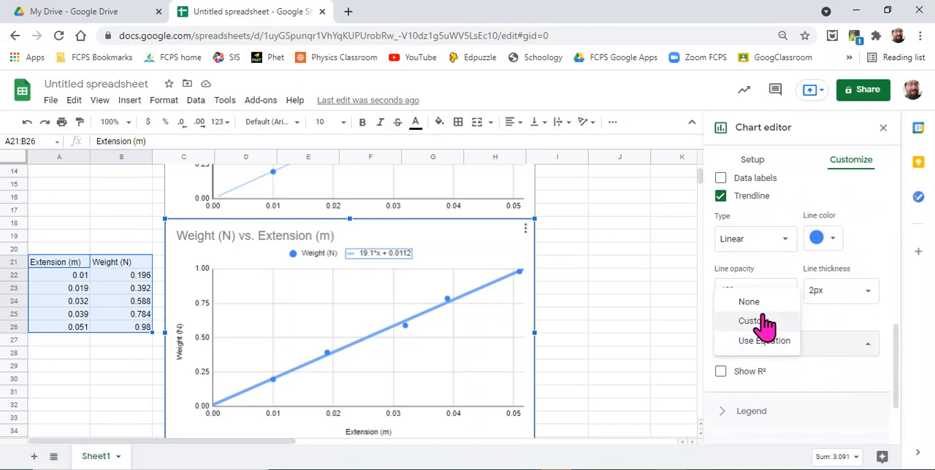
left_click(758, 321)
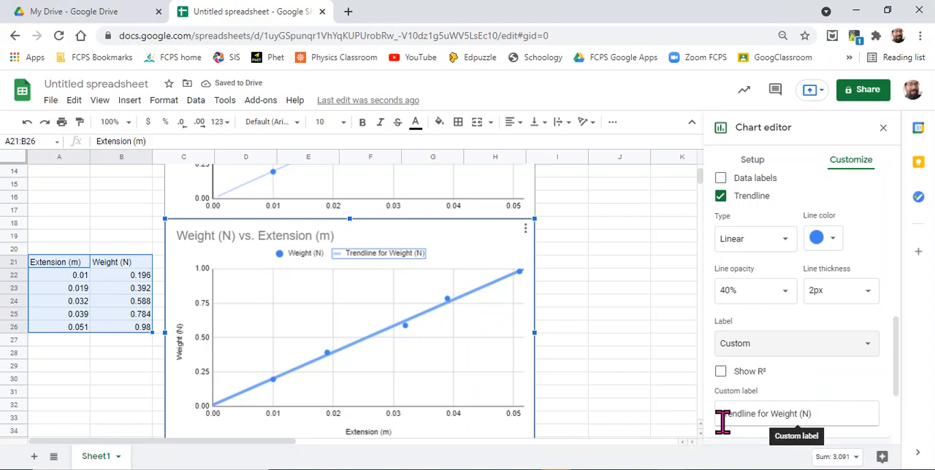
left_click(847, 408)
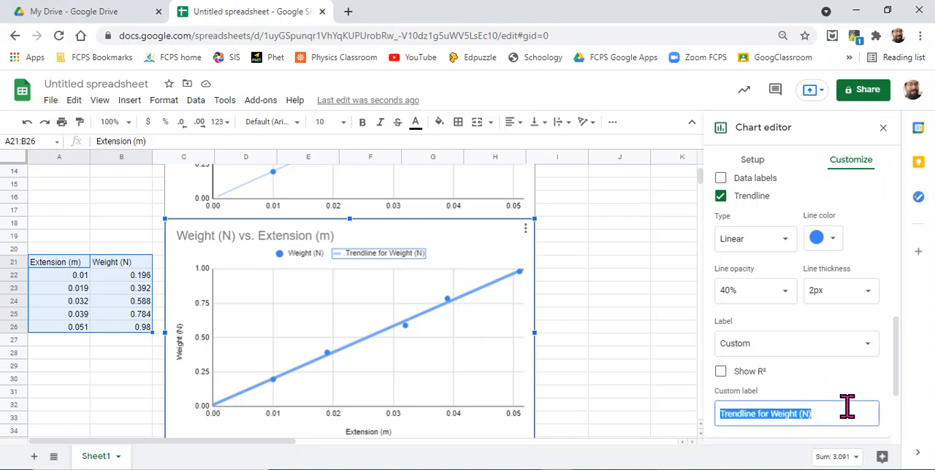
key("ctrl+v")
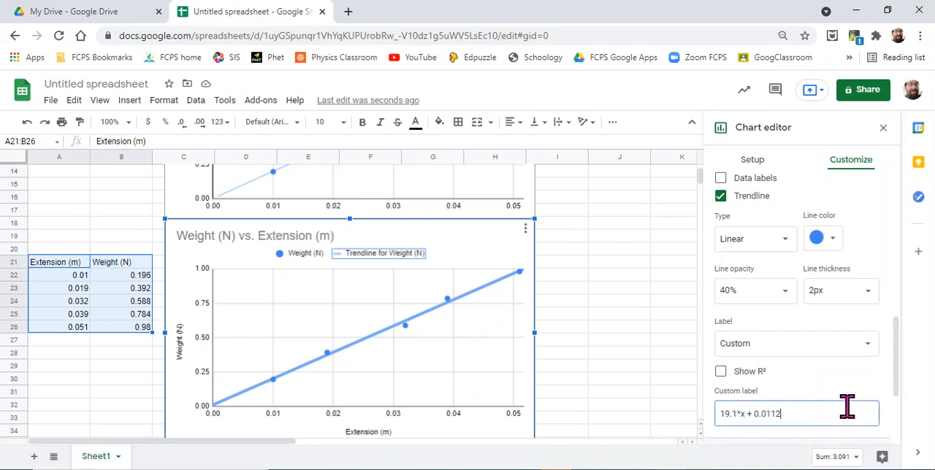
Step: Insert "Weight (N) =" in front of the equation in the trendline's custom label
left_click(720, 415)
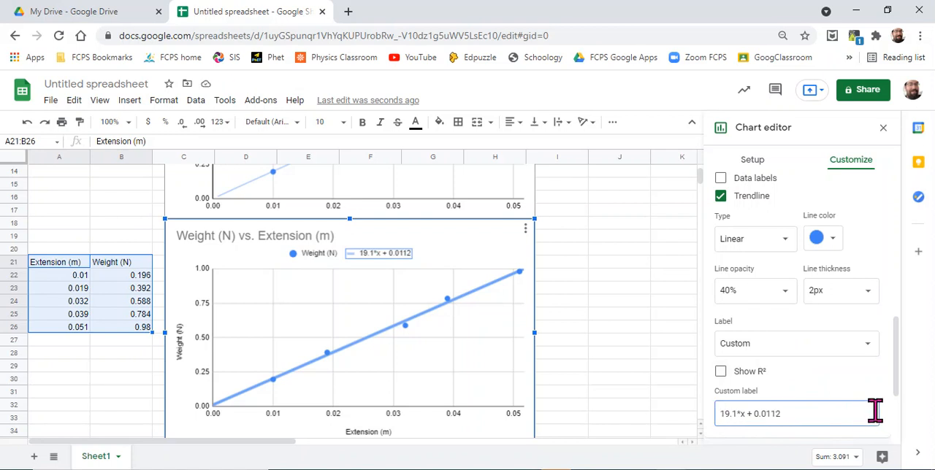
type("Weight")
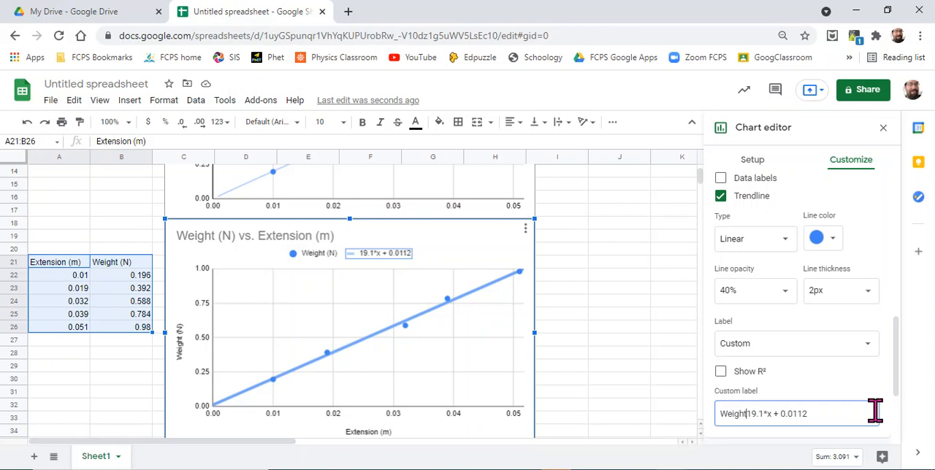
type(" (N)")
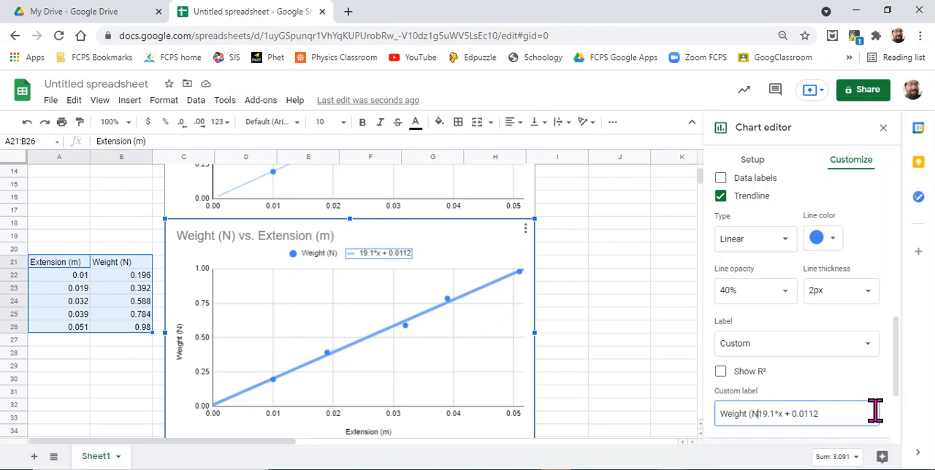
type(" =")
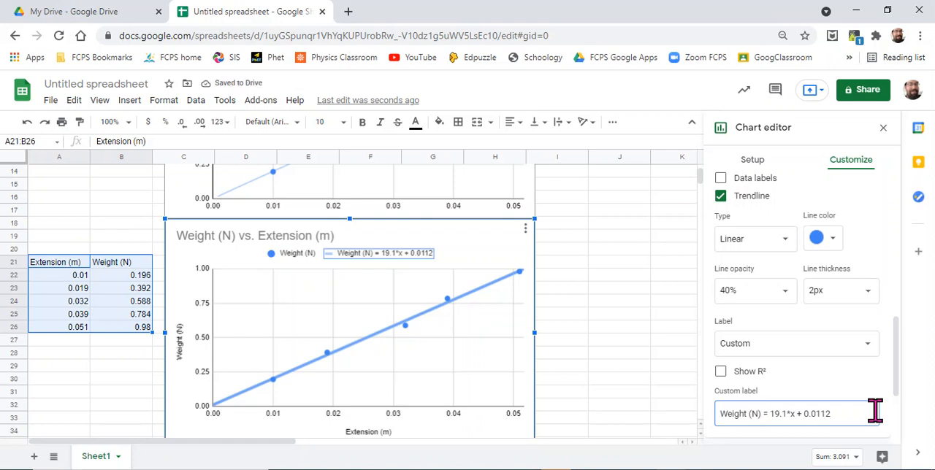
Step: Add units and the variable name to the custom label so its right side reads "(19.1 N/m)*(Extension m) + 0.0112 N"
type("(")
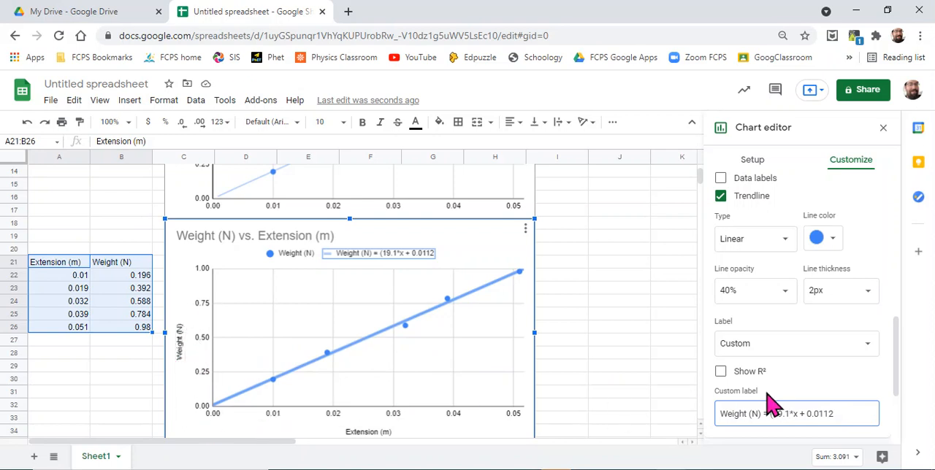
type("N/m)")
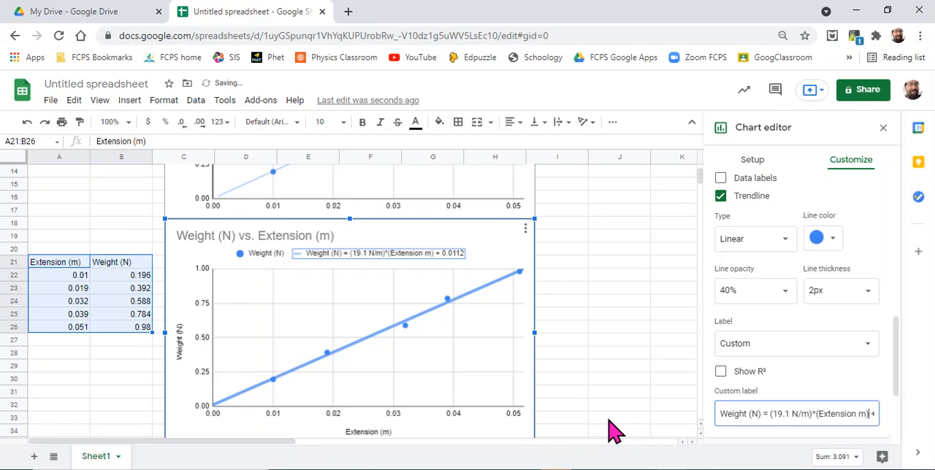
key("Right")
key("Right")
key("Right")
key("Right")
key("Right")
key("Right")
key("Right")
key("Right")
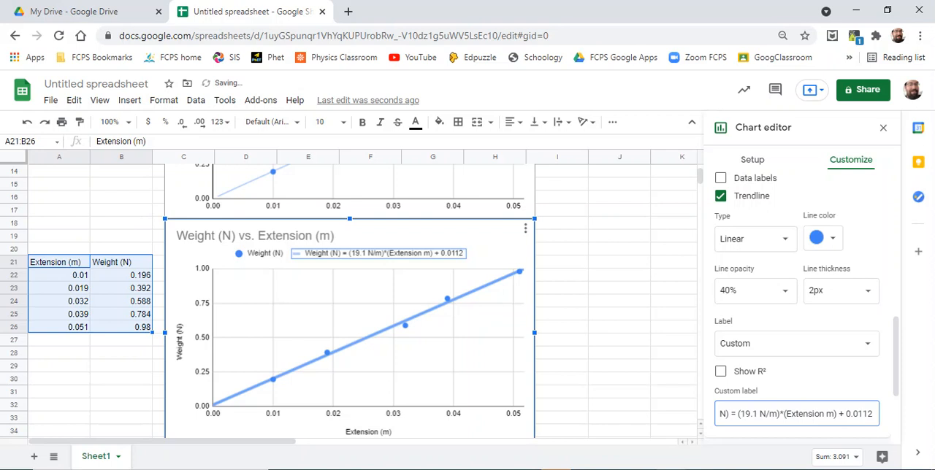
type("N")
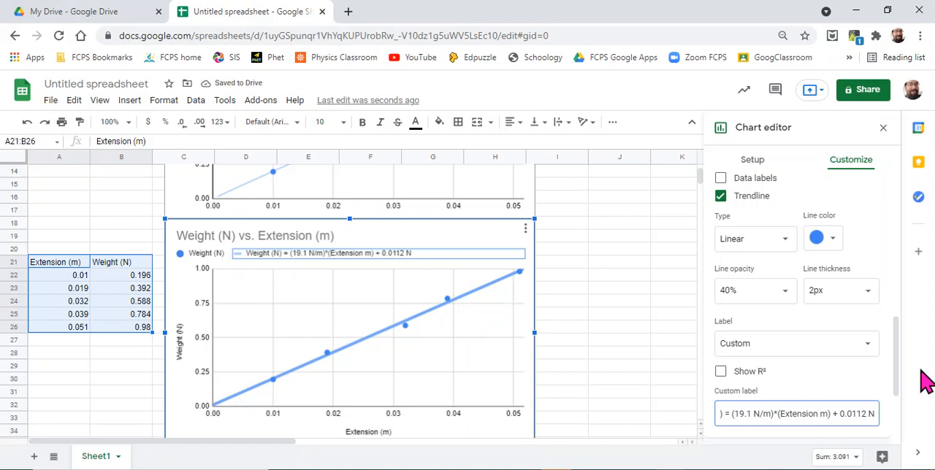
Step: Show the trendline's R² value and append spaces to the custom label to separate it from the equation
left_click(721, 373)
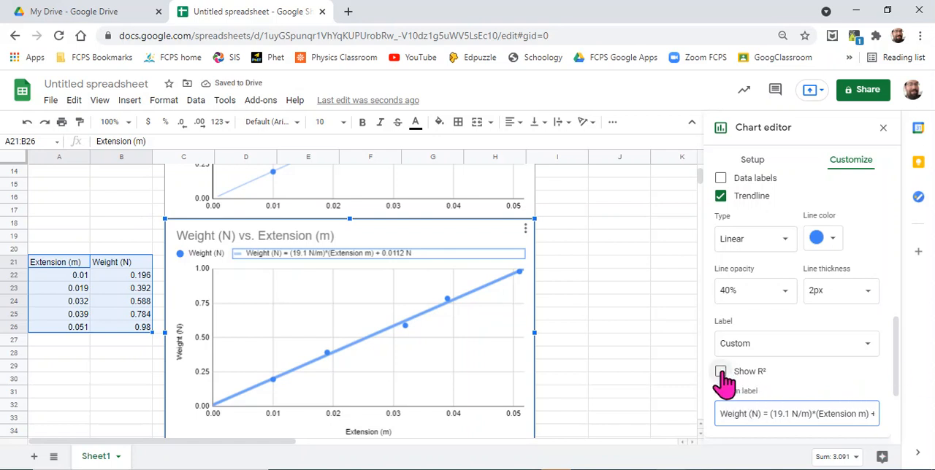
left_click(856, 414)
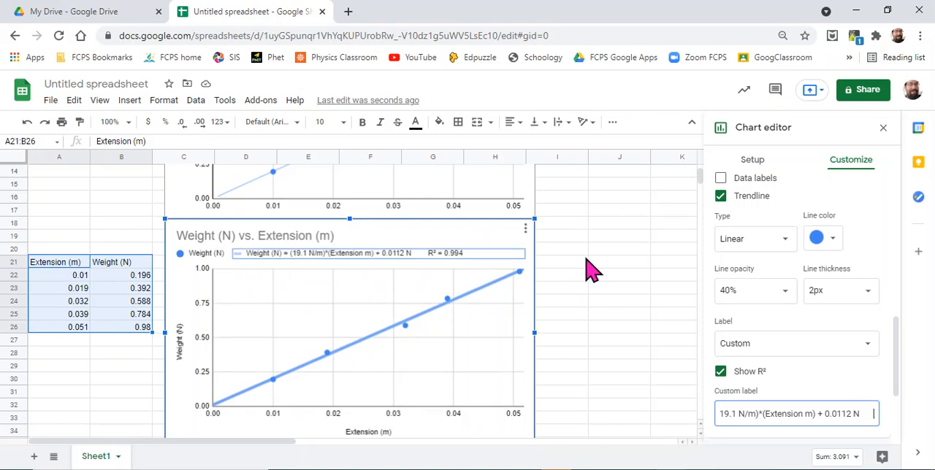
Step: Move the second chart slightly down so it no longer overlaps the first chart
scroll(592, 270, "up", 1)
scroll(591, 270, "up", 5)
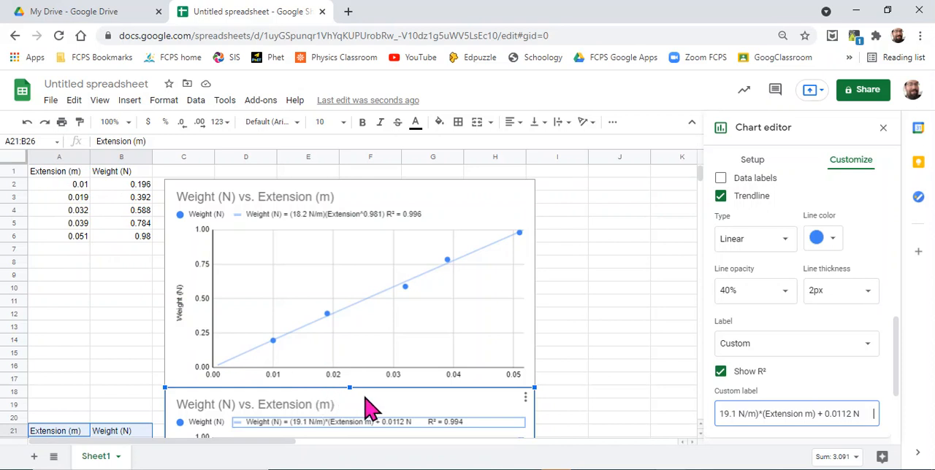
left_click_drag(366, 407, 371, 433)
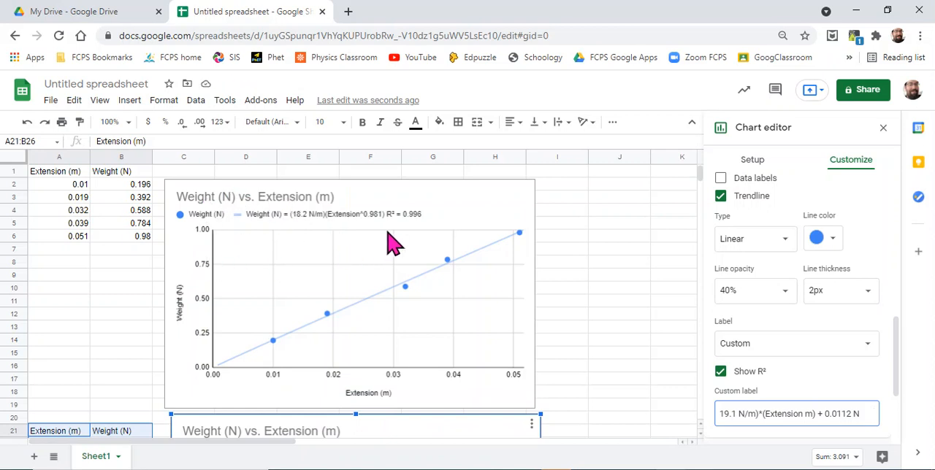
left_click(133, 104)
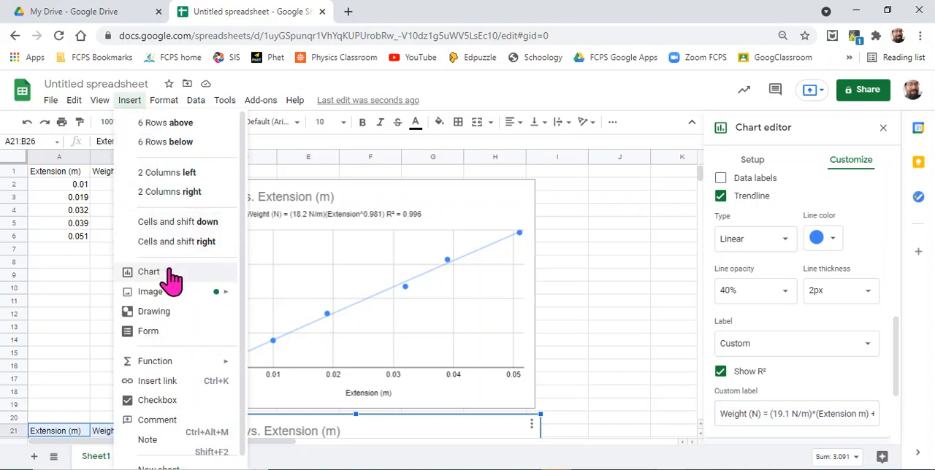
left_click(607, 252)
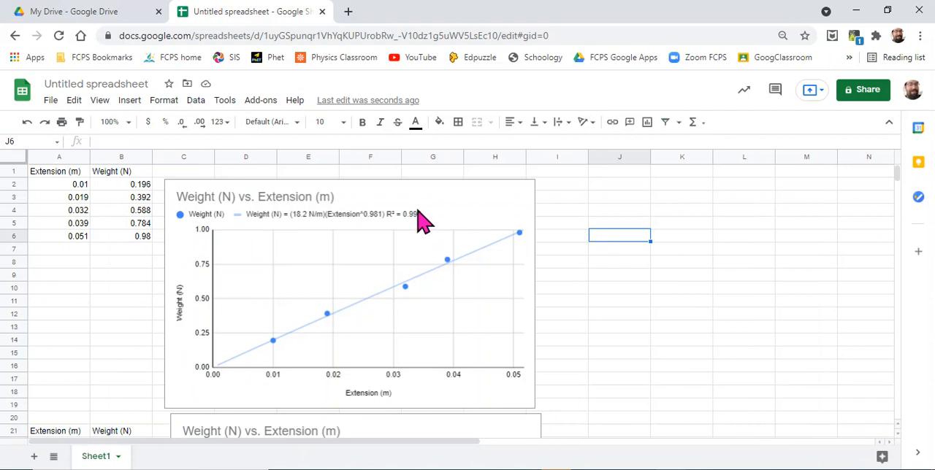
left_click(484, 212)
double_click(484, 213)
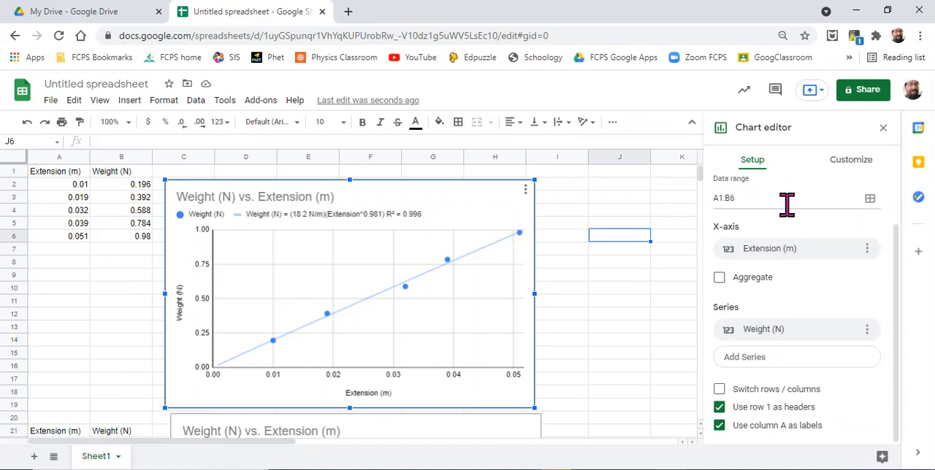
left_click(605, 261)
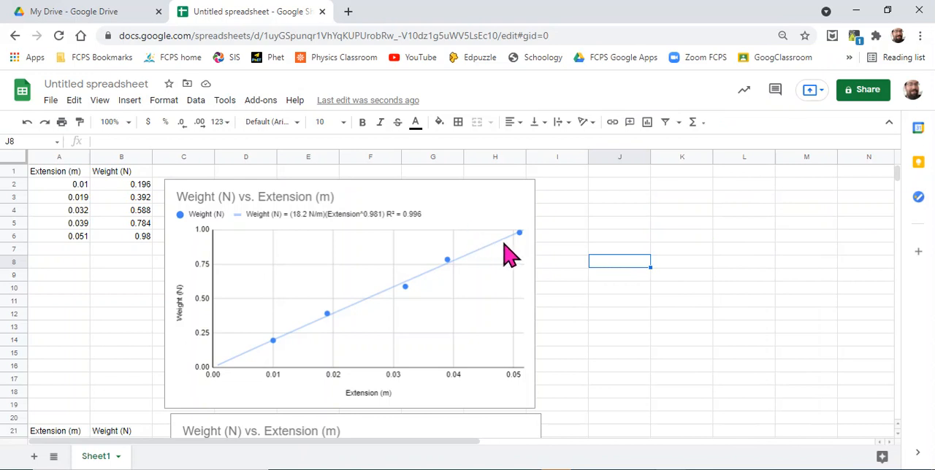
Step: Enter the text "Physics is delicious" in cell J8
type("Physics is delicious")
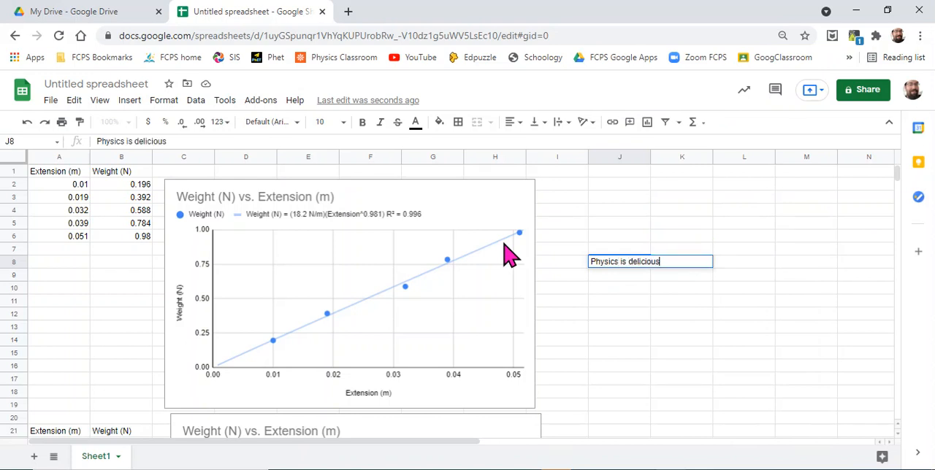
key("Return")
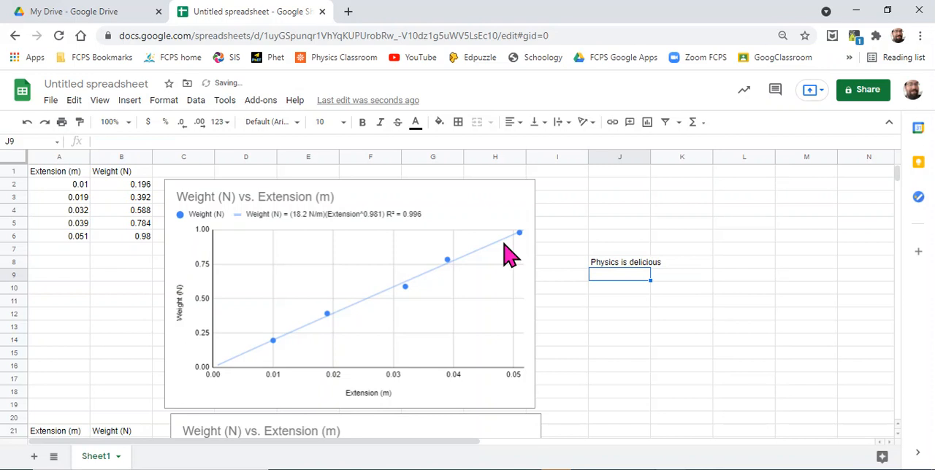
Step: Examine the first chart's series settings, including its trendline type, label, R² option and custom label
double_click(476, 209)
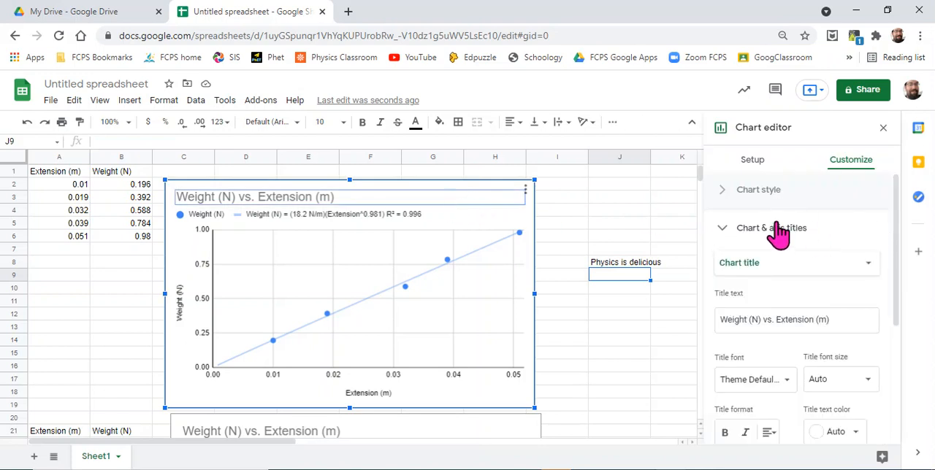
left_click(725, 233)
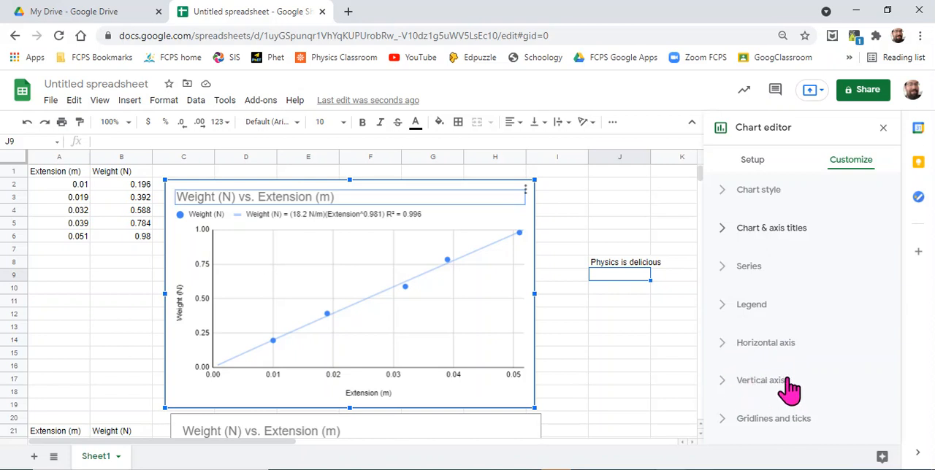
left_click(758, 272)
scroll(824, 366, "down", 3)
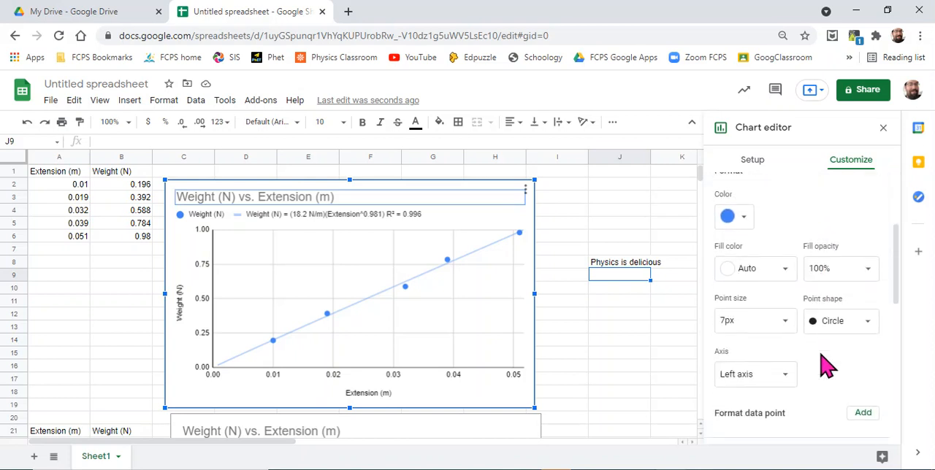
scroll(840, 378, "down", 1)
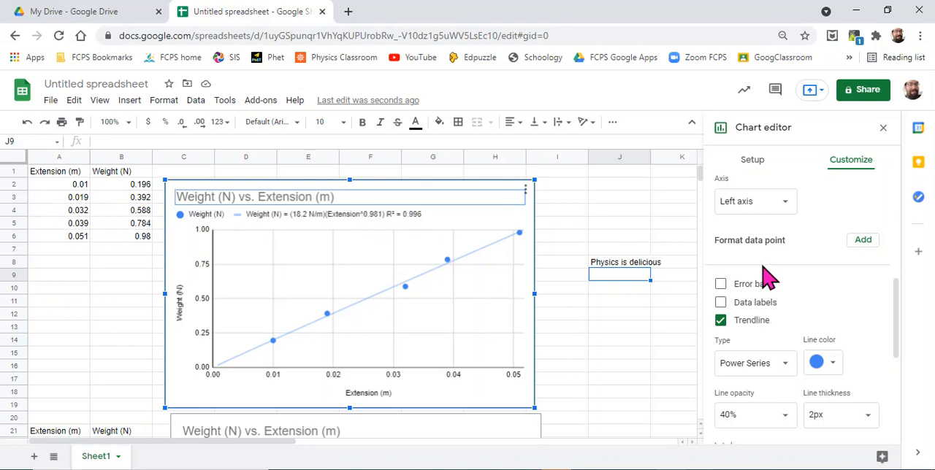
scroll(805, 335, "down", 3)
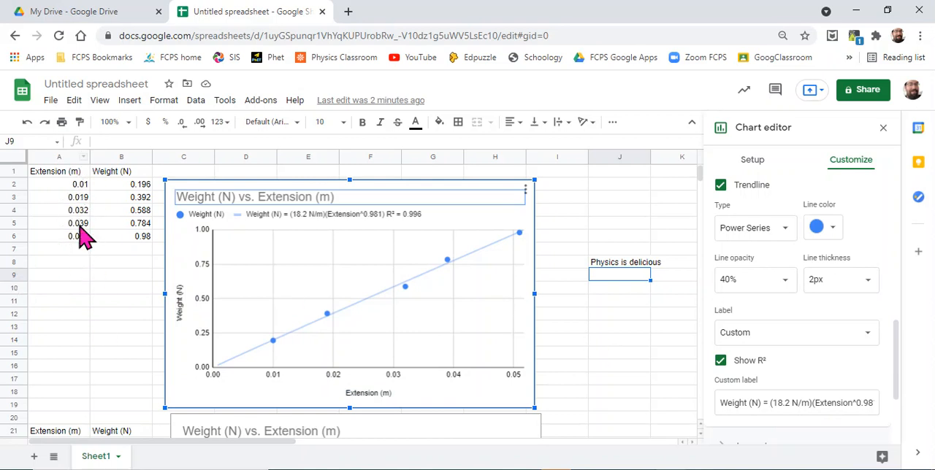
Step: Review the second Extension and Weight data table and the option for inserting a chart from it
scroll(64, 300, "down", 2)
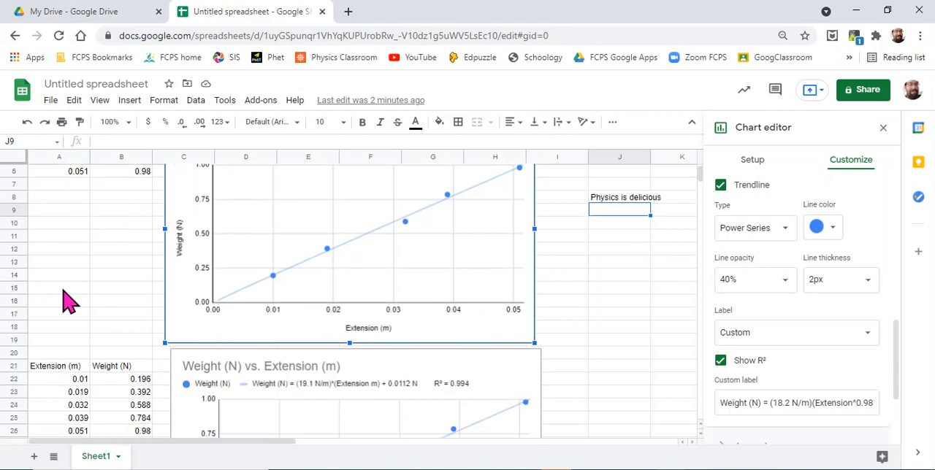
scroll(65, 299, "down", 1)
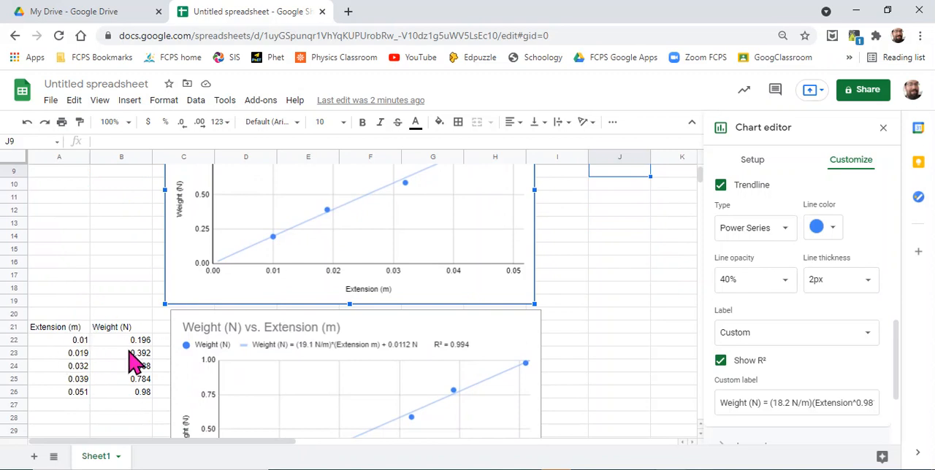
scroll(134, 359, "down", 2)
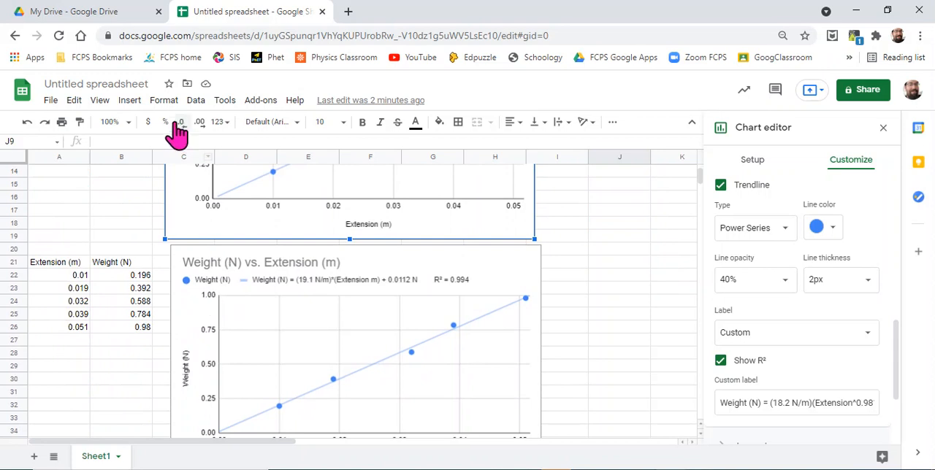
left_click(127, 100)
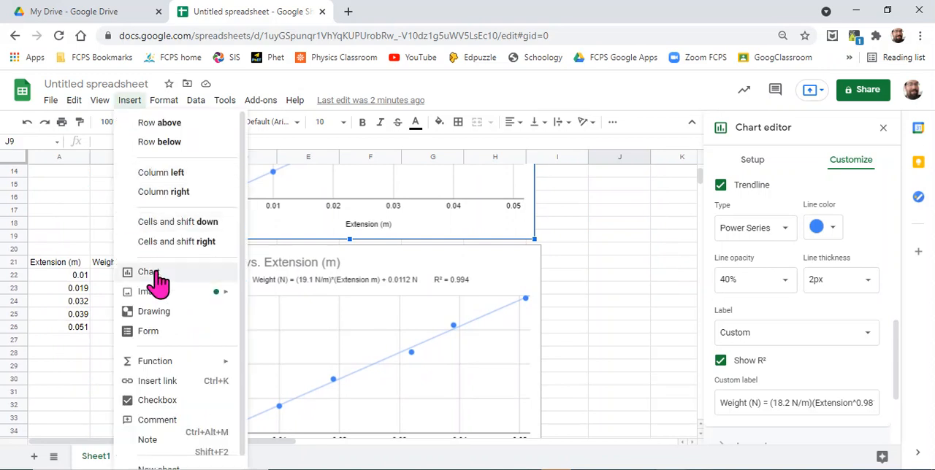
left_click(678, 340)
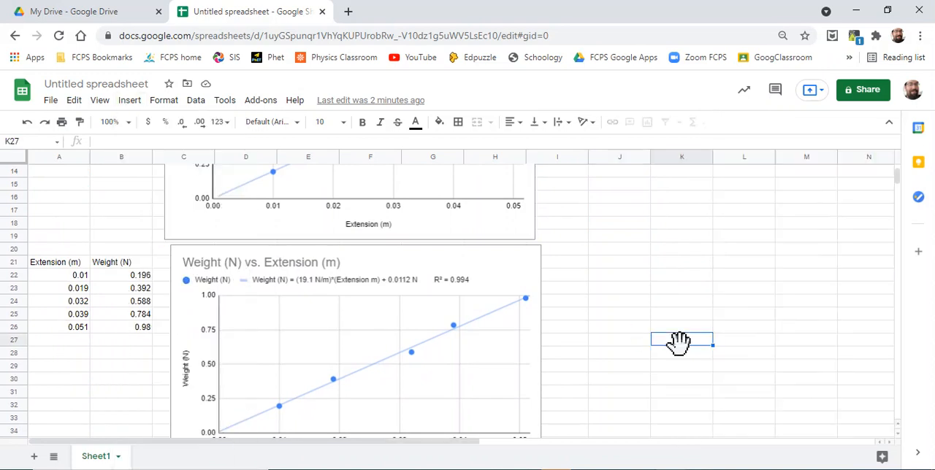
Step: Compare the trendline equations and R² values of the second and first Weight vs. Extension charts
double_click(497, 286)
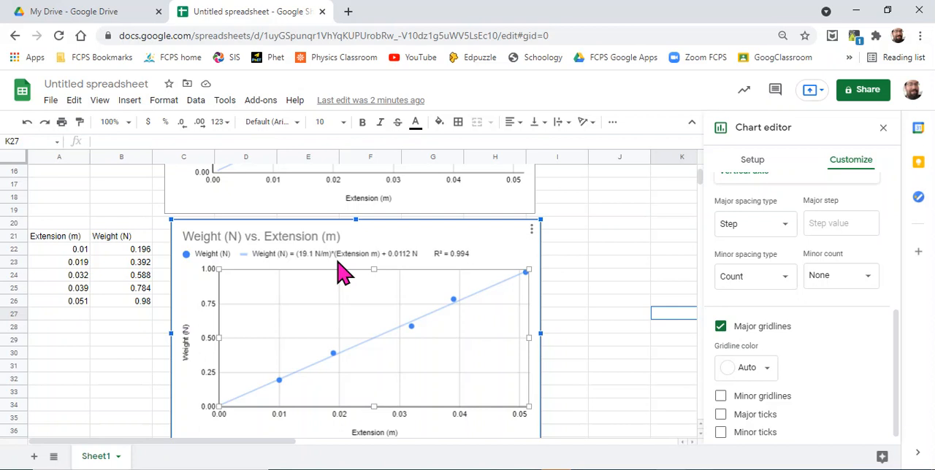
scroll(342, 272, "up", 5)
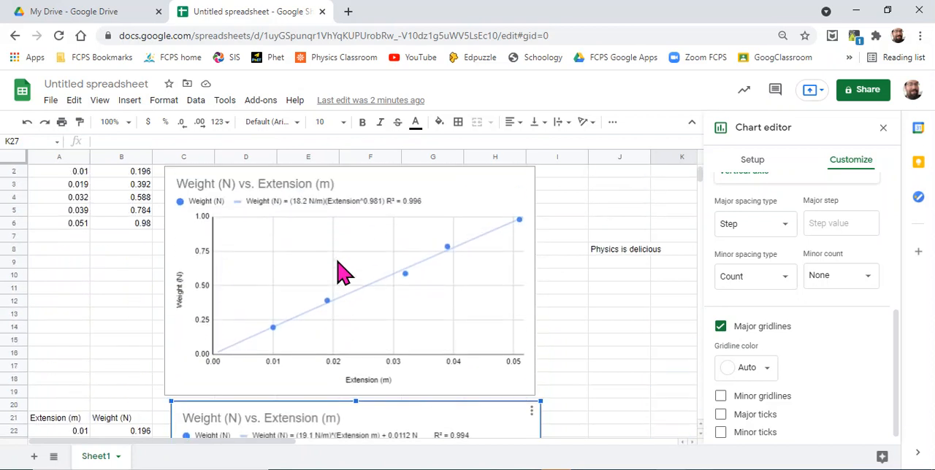
scroll(343, 272, "up", 1)
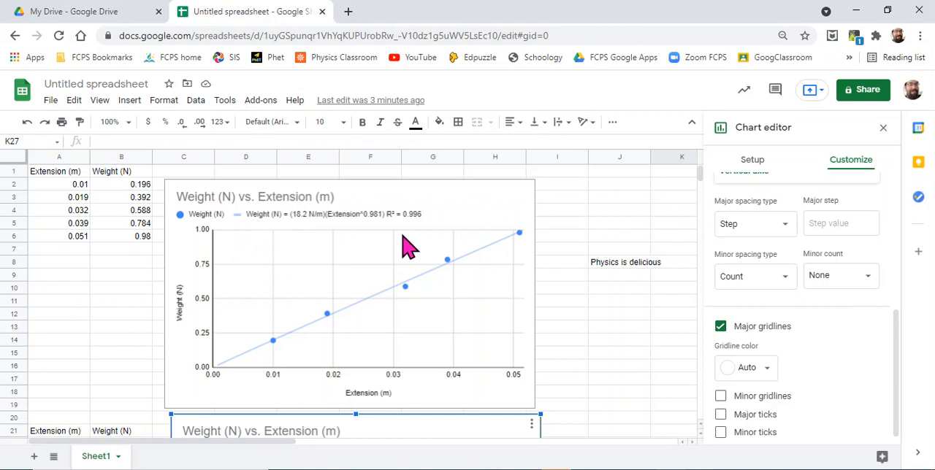
left_click(613, 214)
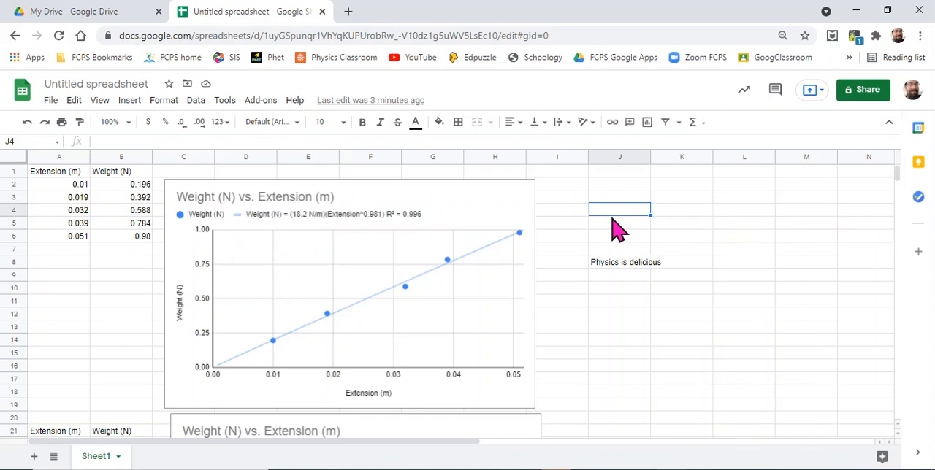